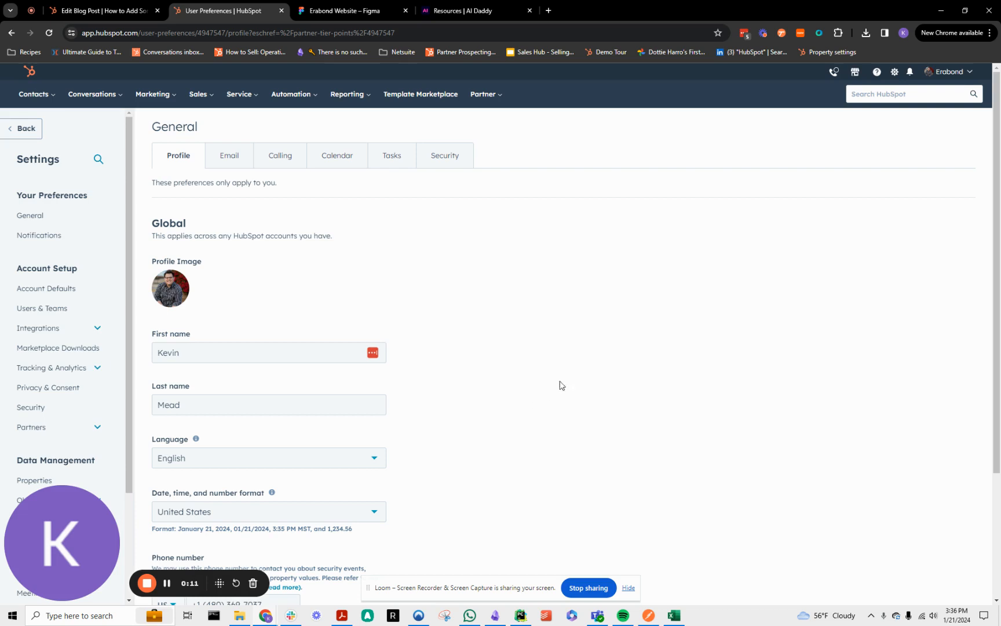
Open the account's Users & Teams settings and start creating a new user.
{"action": "left_click", "coordinate": [893, 76]}
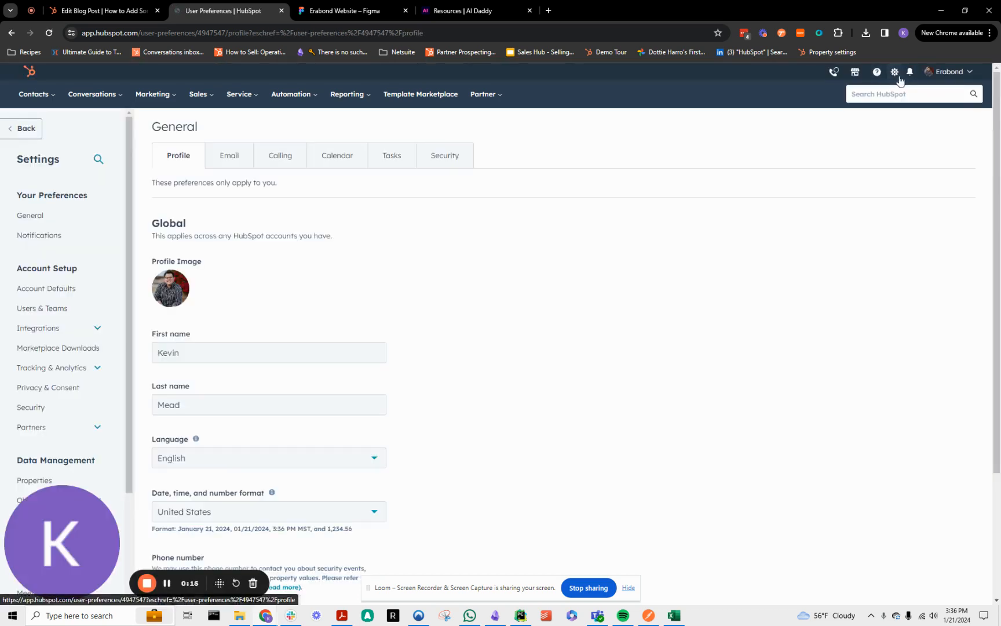
{"action": "left_click", "coordinate": [57, 316]}
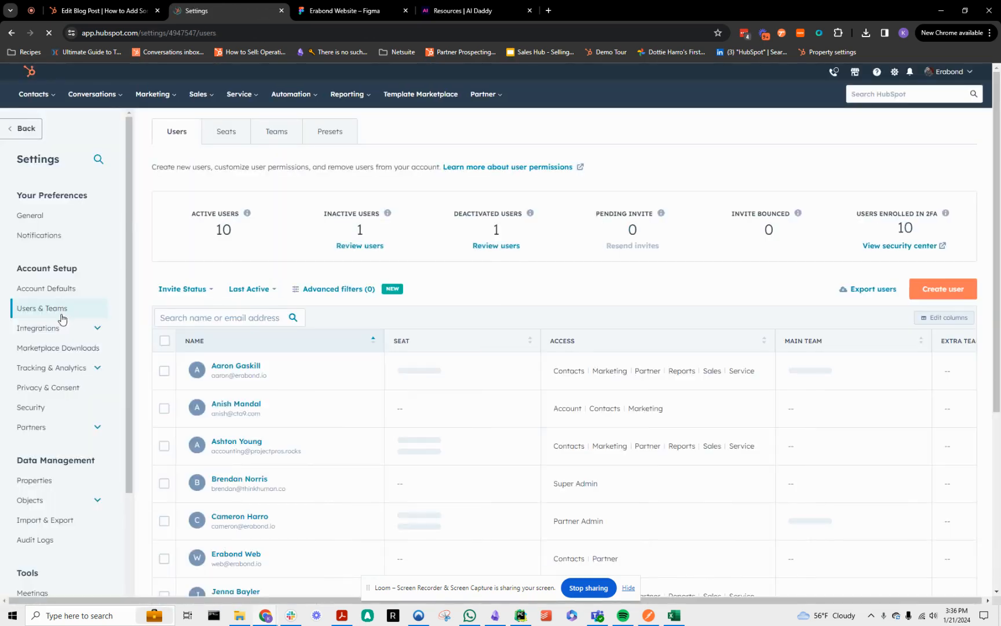
{"action": "left_click", "coordinate": [939, 294]}
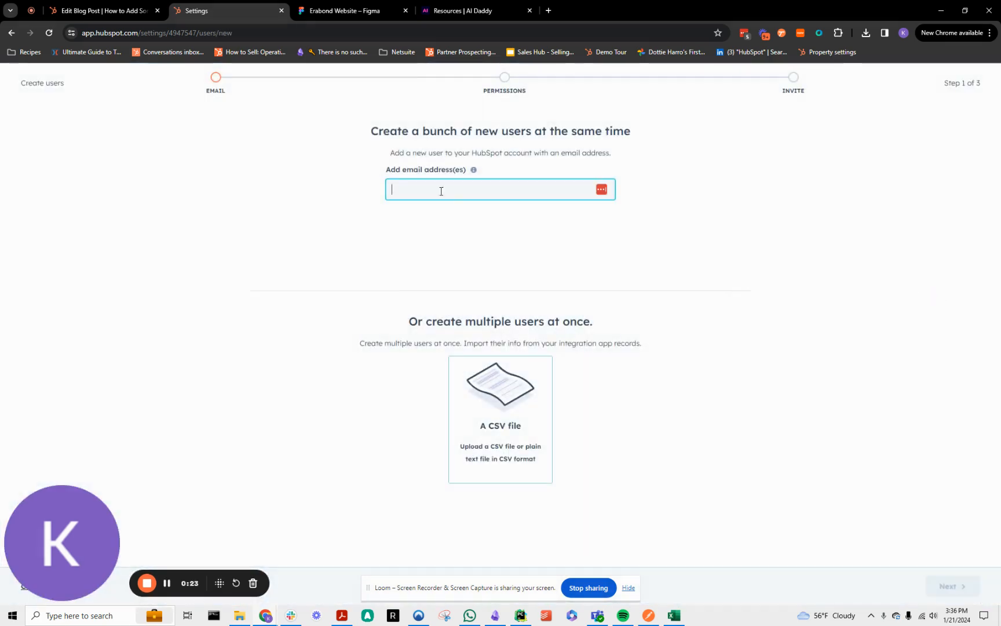
Enter the new user's email address and continue to the permissions stage.
{"action": "left_click", "coordinate": [757, 236]}
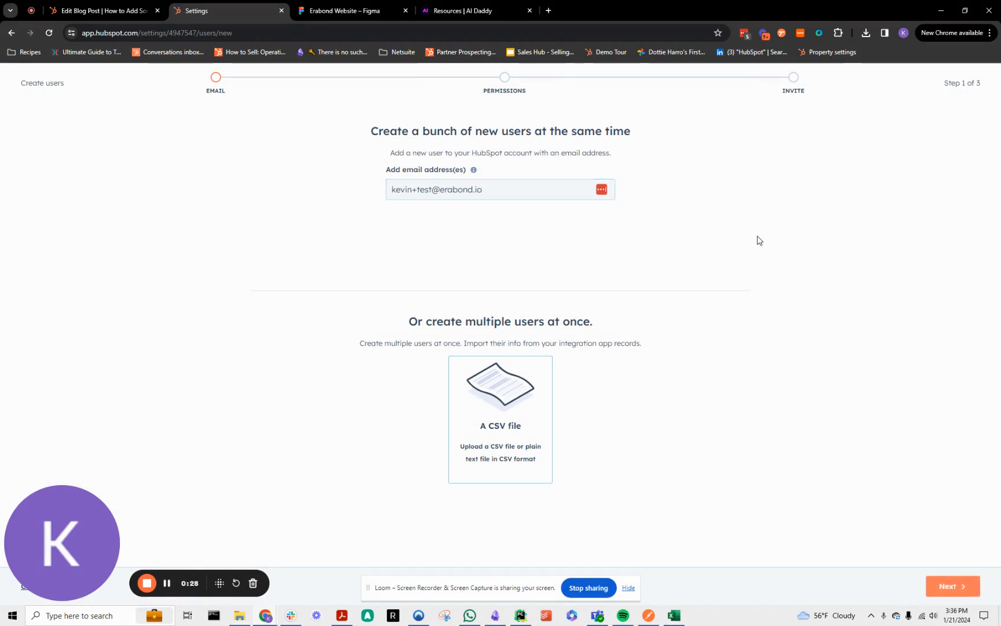
{"action": "left_click", "coordinate": [954, 588]}
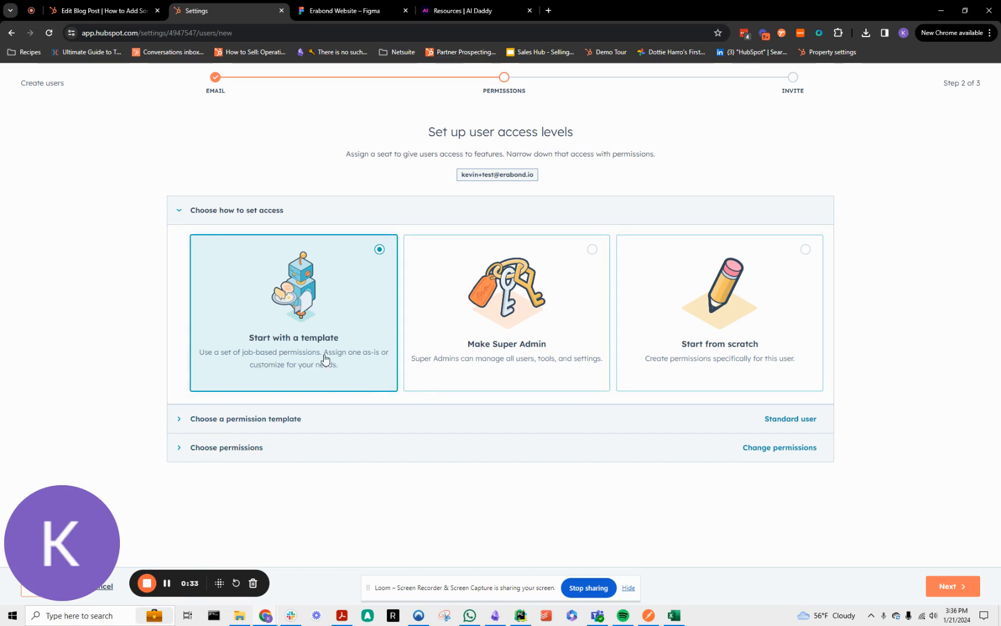
Try the Make Super Admin and Start from scratch access options for the new user.
{"action": "left_click", "coordinate": [523, 322]}
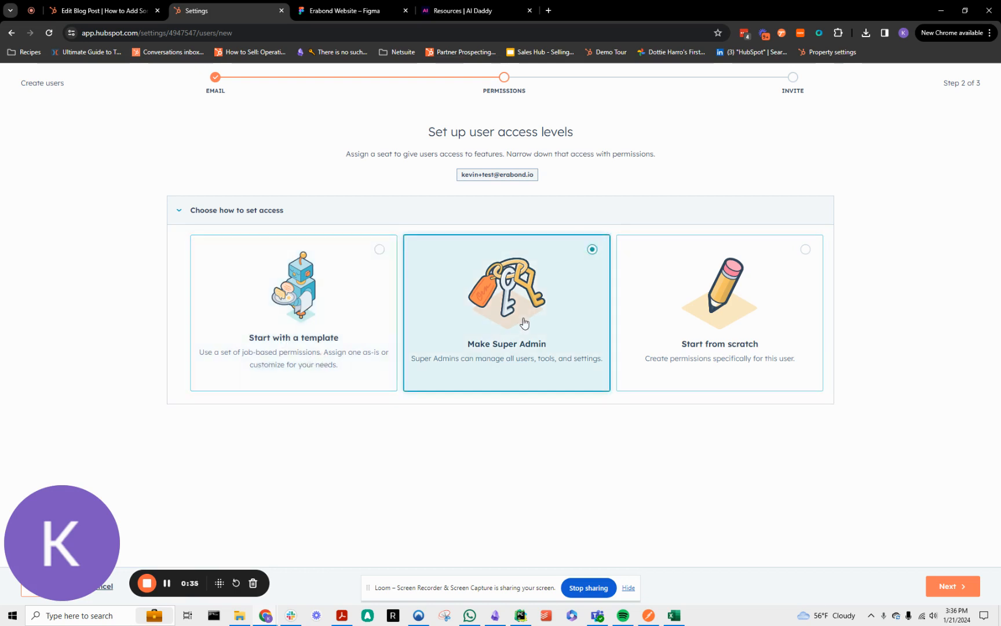
{"action": "left_click", "coordinate": [724, 330]}
{"action": "left_click", "coordinate": [582, 332]}
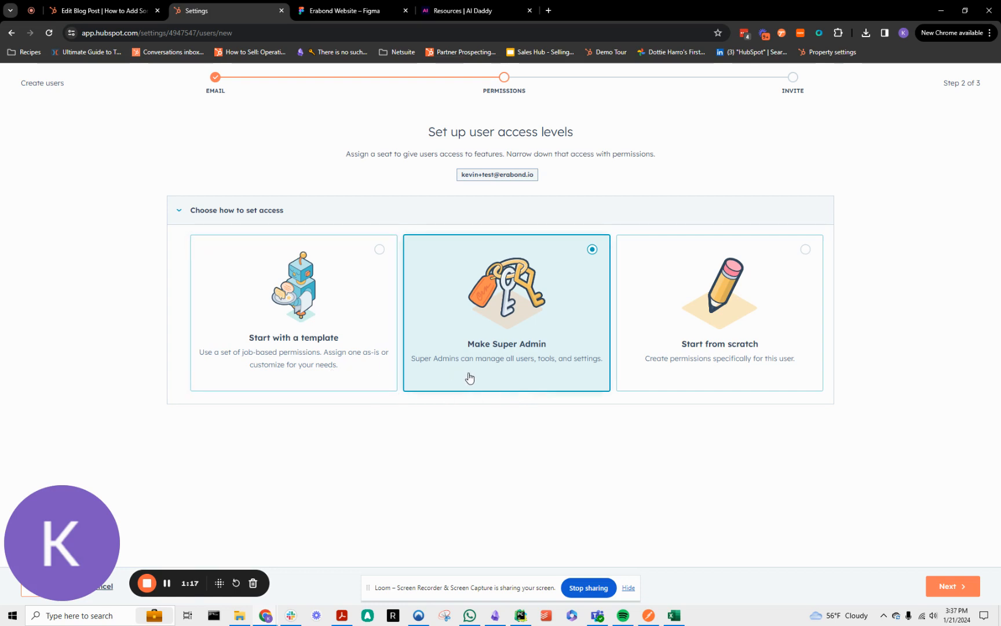
Set access to Start with a template, choose the View only permission template and review the permissions it grants.
{"action": "left_click", "coordinate": [251, 362]}
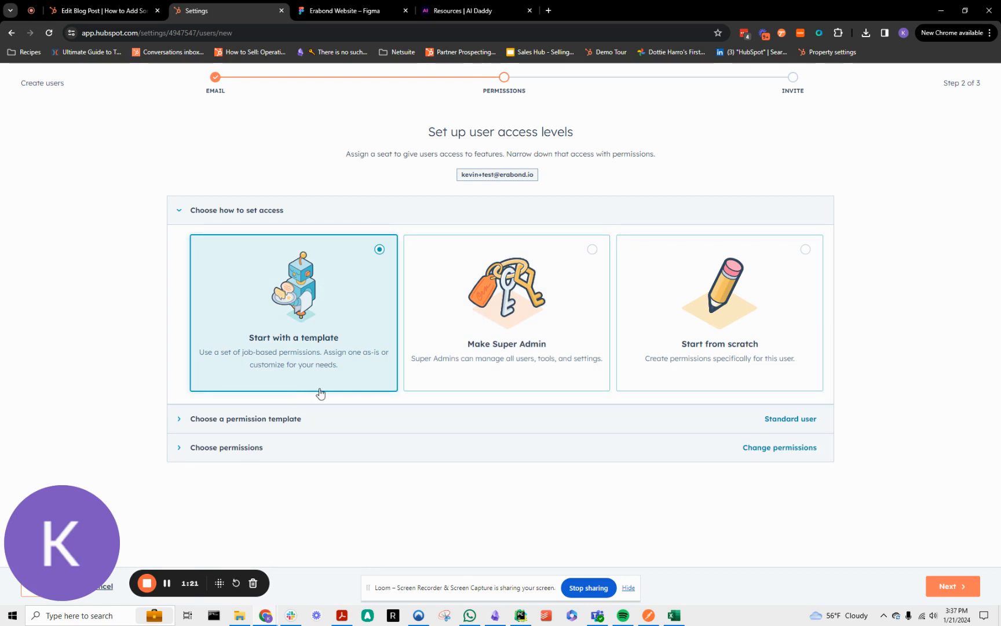
{"action": "left_click", "coordinate": [273, 420]}
{"action": "scroll", "coordinate": [290, 319], "scroll_direction": "down", "scroll_amount": 3}
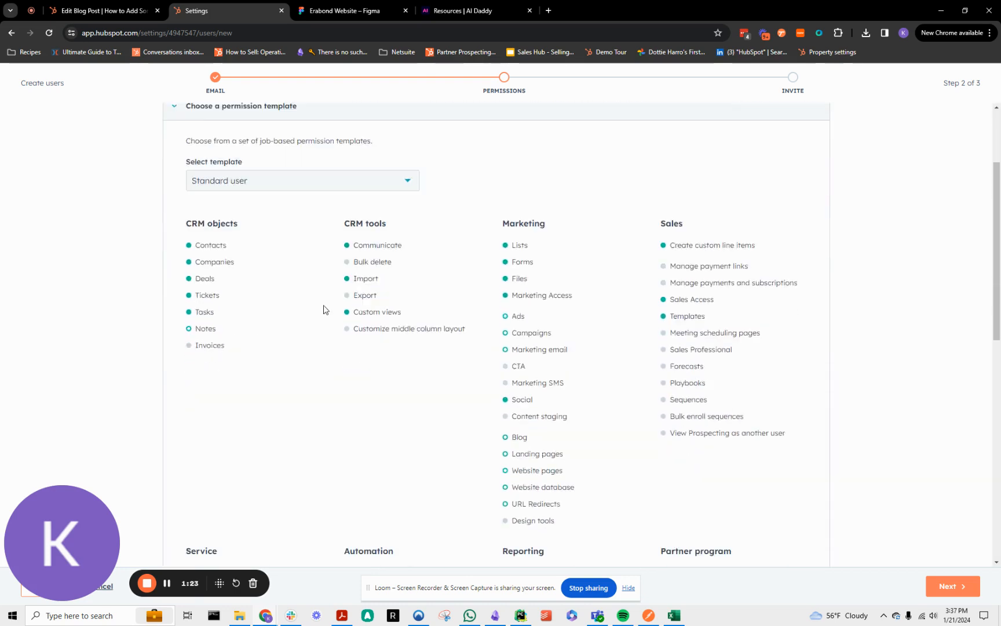
{"action": "left_click", "coordinate": [297, 166]}
{"action": "left_click", "coordinate": [295, 168]}
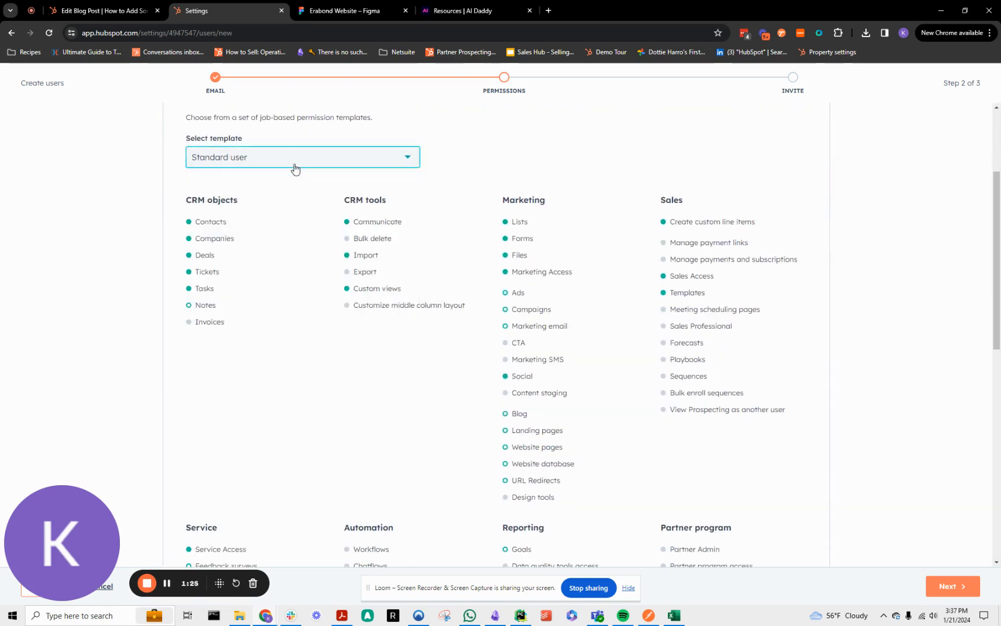
{"action": "left_click", "coordinate": [295, 168]}
{"action": "left_click", "coordinate": [255, 218]}
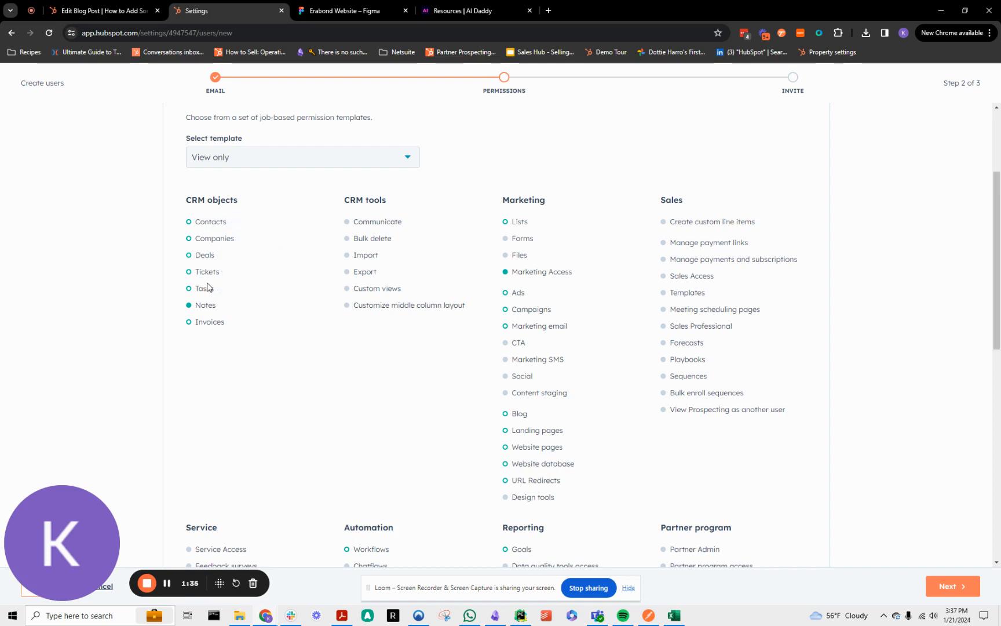
{"action": "mouse_move", "coordinate": [208, 291]}
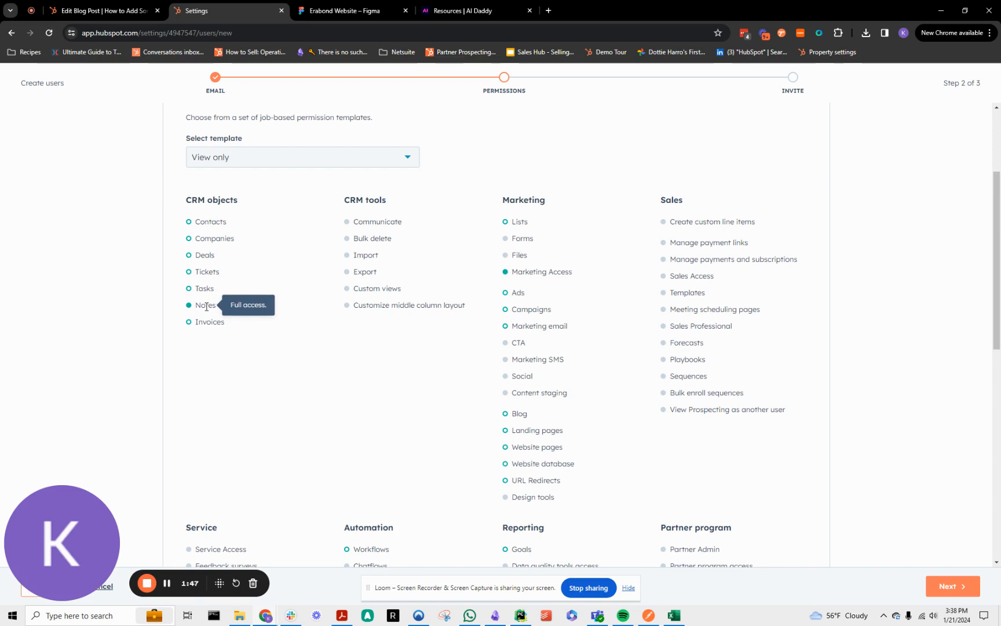
{"action": "mouse_move", "coordinate": [559, 271]}
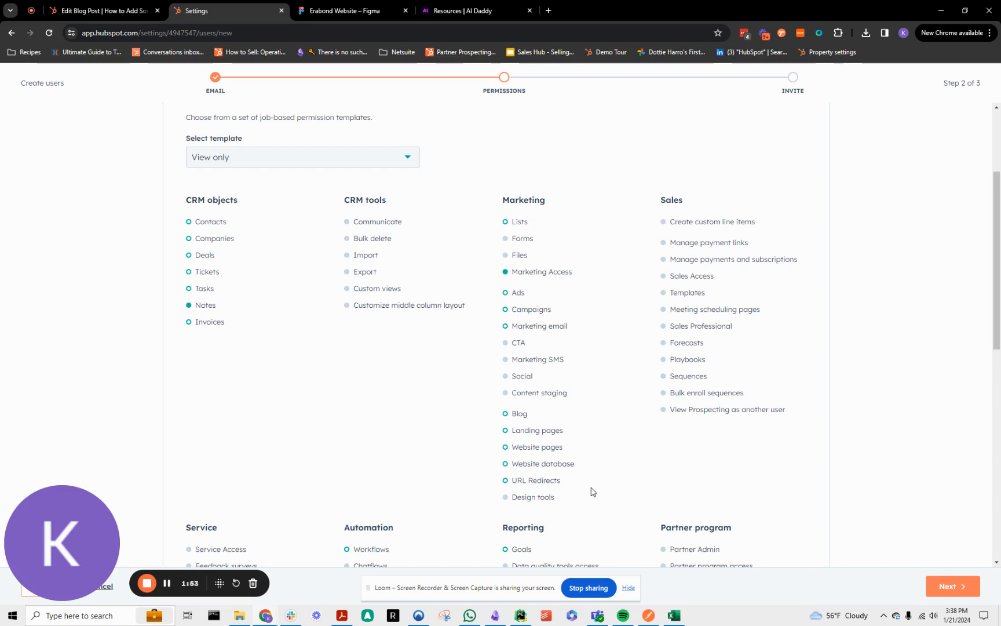
{"action": "scroll", "coordinate": [592, 492], "scroll_direction": "down", "scroll_amount": 3}
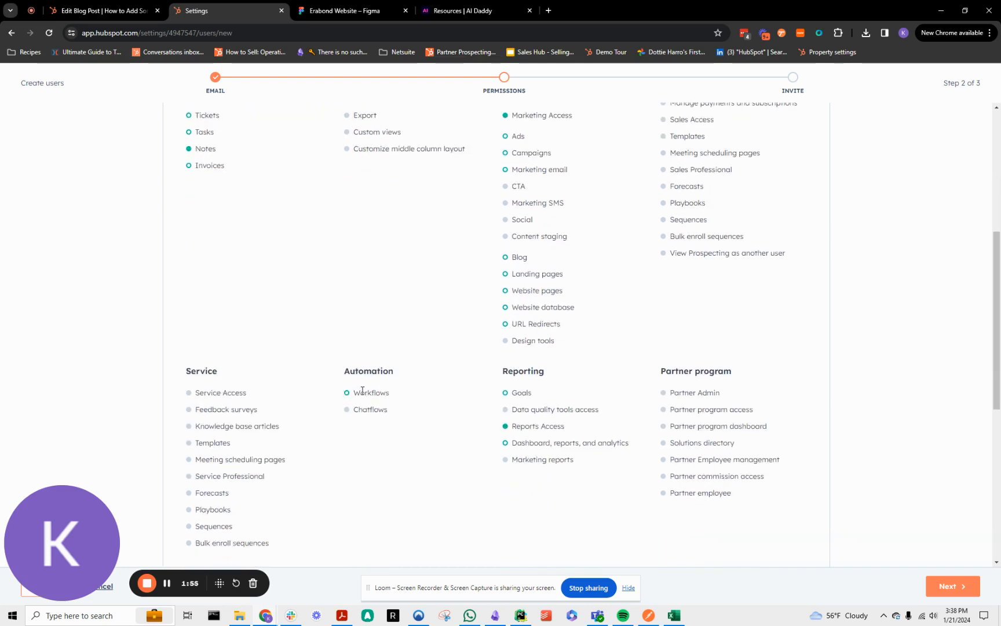
{"action": "mouse_move", "coordinate": [363, 391]}
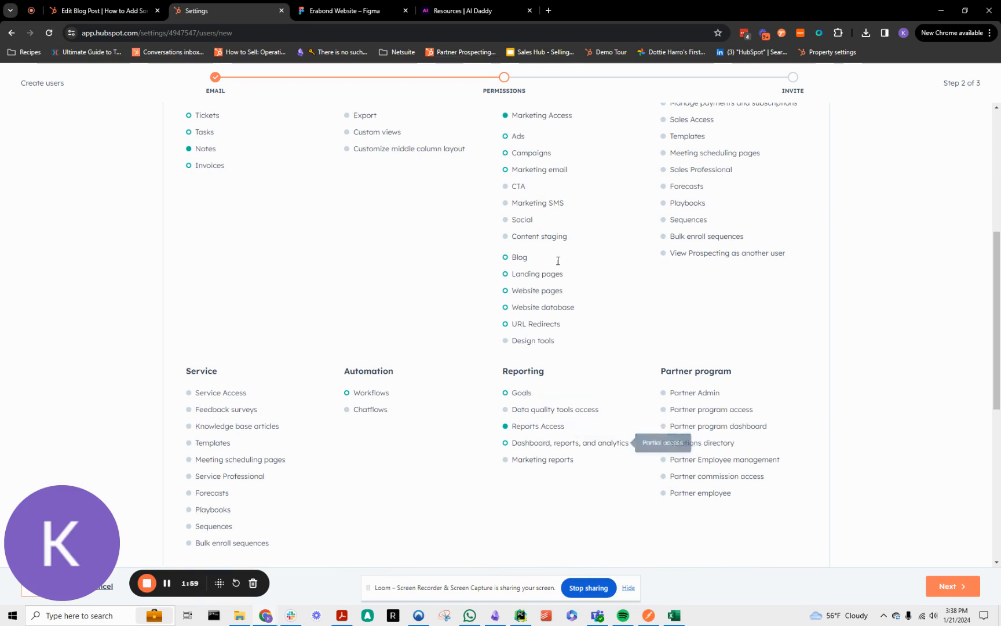
Change the permission template to Standard user.
{"action": "scroll", "coordinate": [556, 348], "scroll_direction": "up", "scroll_amount": 5}
{"action": "left_click", "coordinate": [290, 268]}
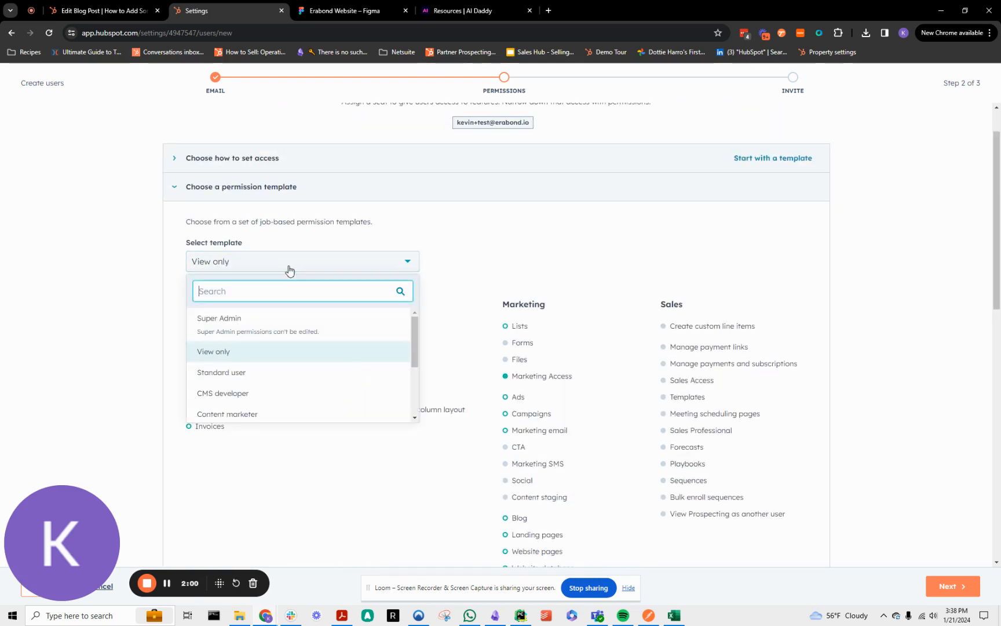
{"action": "left_click", "coordinate": [262, 373]}
Examine the Standard user template's access levels for CRM objects, CRM tools and Marketing.
{"action": "scroll", "coordinate": [404, 317], "scroll_direction": "down", "scroll_amount": 1}
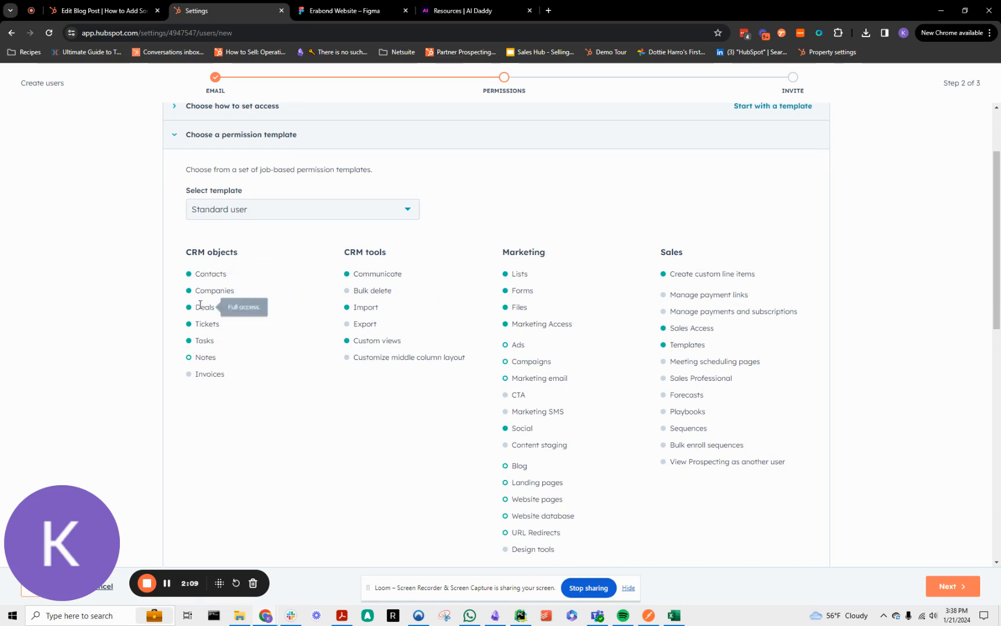
{"action": "mouse_move", "coordinate": [199, 343]}
{"action": "mouse_move", "coordinate": [382, 274]}
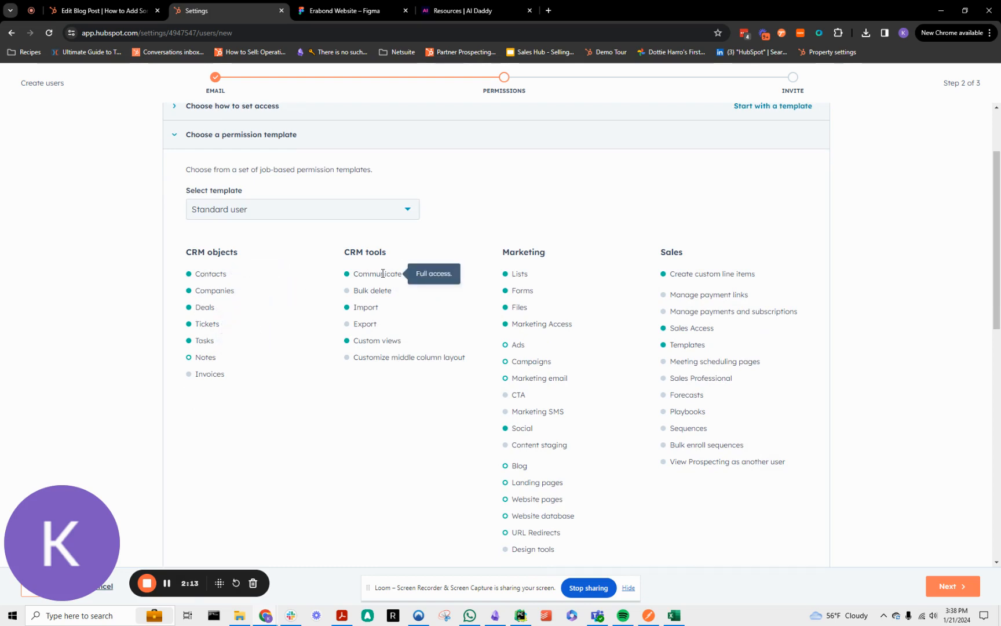
{"action": "mouse_move", "coordinate": [362, 303]}
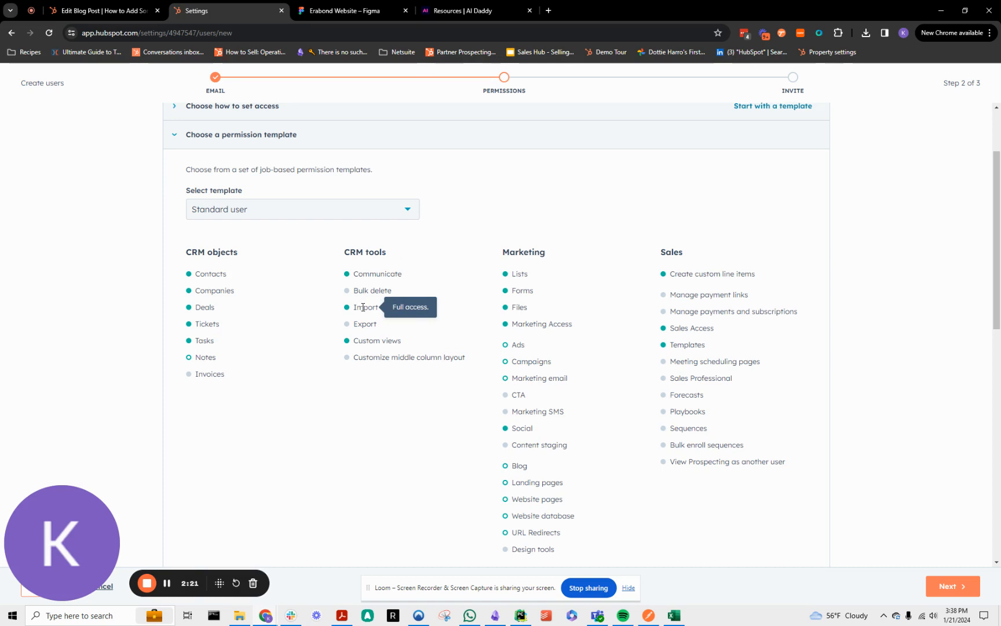
{"action": "mouse_move", "coordinate": [381, 341]}
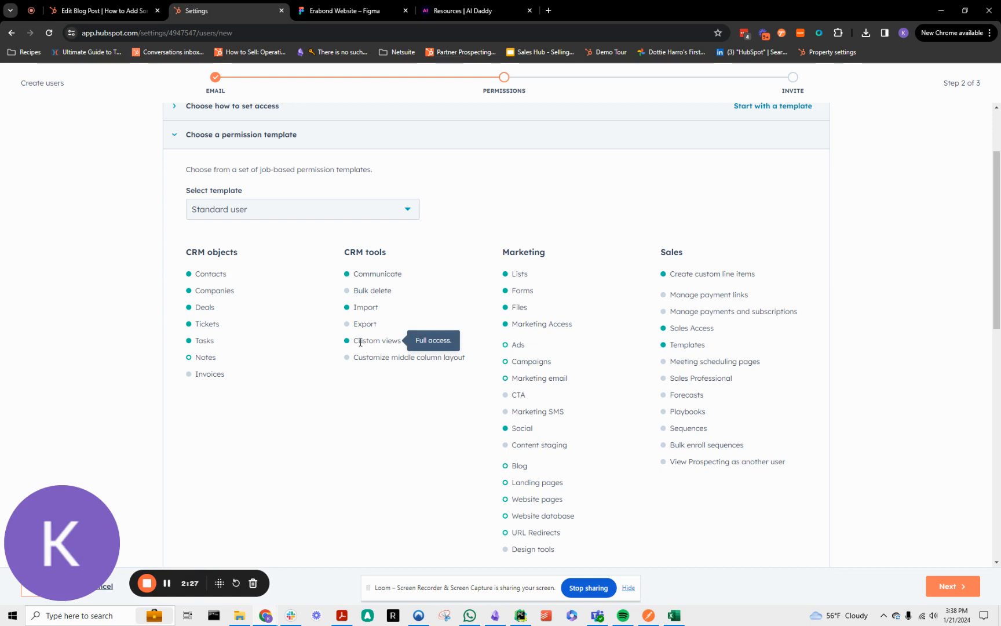
{"action": "mouse_move", "coordinate": [516, 273]}
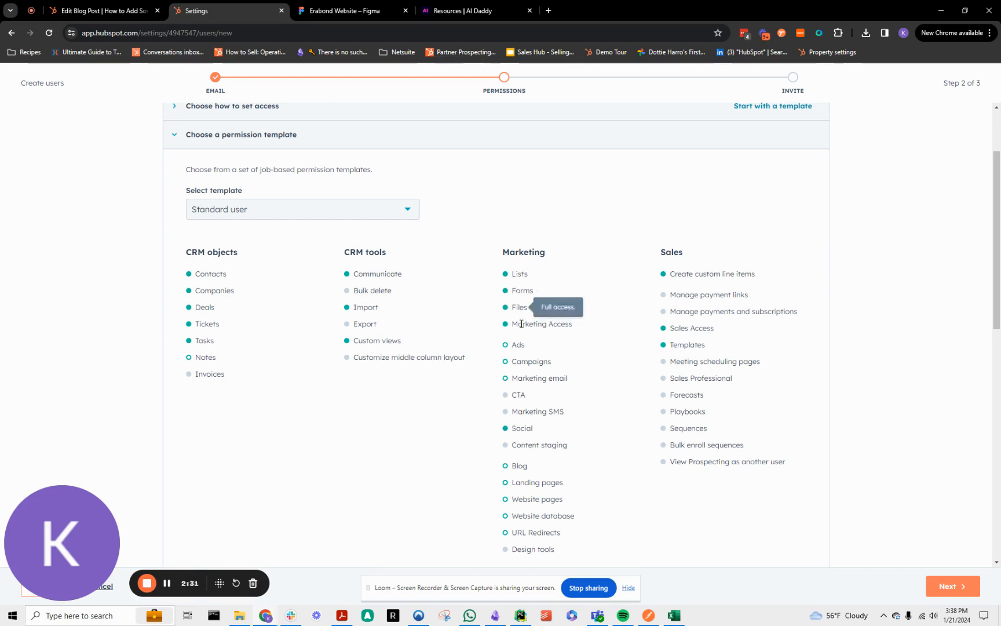
{"action": "mouse_move", "coordinate": [520, 326]}
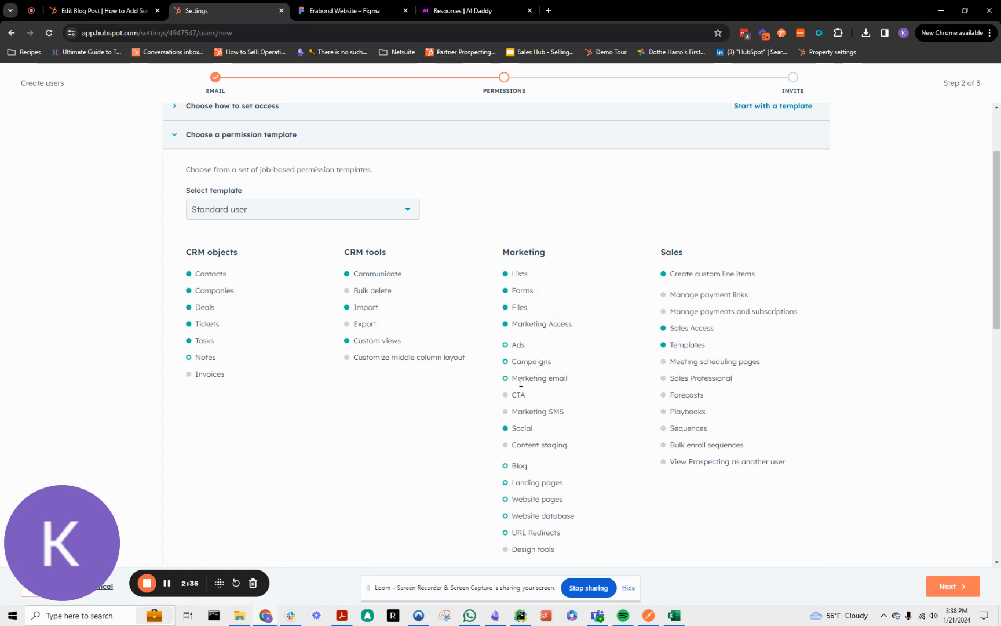
{"action": "mouse_move", "coordinate": [517, 352]}
{"action": "mouse_move", "coordinate": [519, 430]}
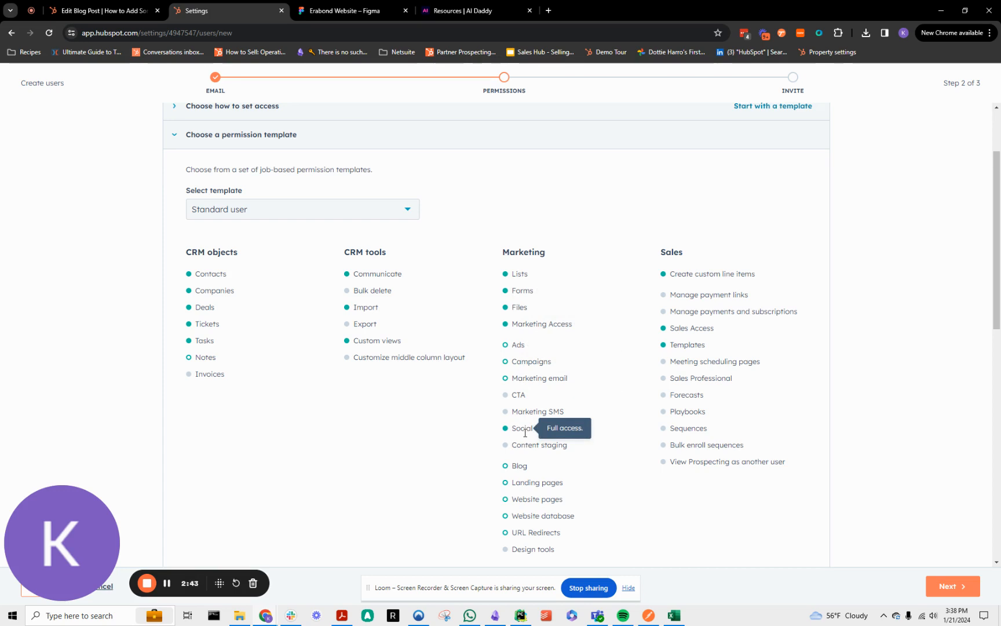
Examine the Standard user template's Sales, Service, Reporting and Settings access permissions.
{"action": "scroll", "coordinate": [666, 501], "scroll_direction": "down", "scroll_amount": 3}
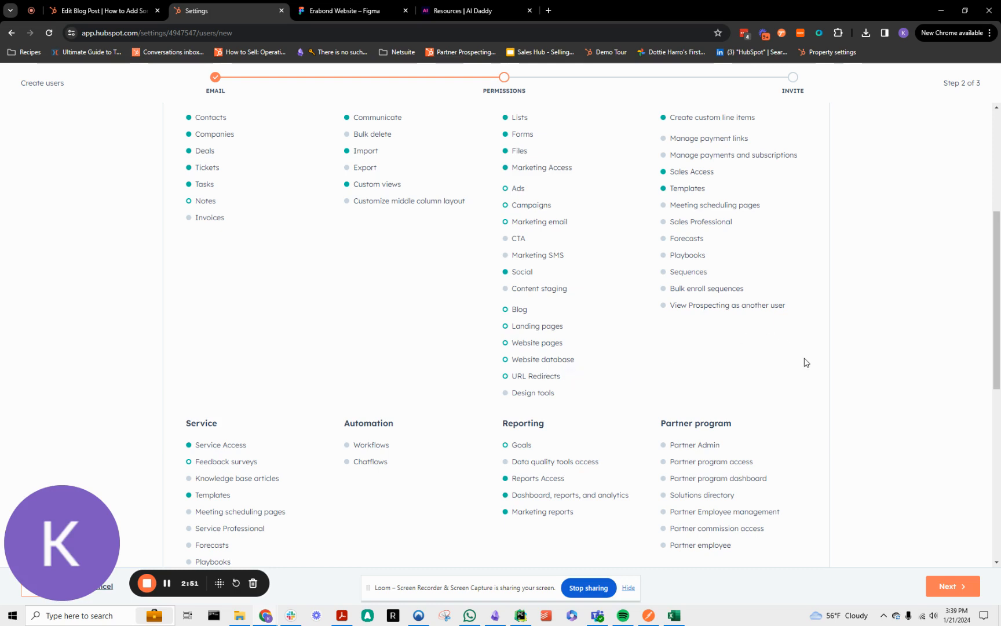
{"action": "scroll", "coordinate": [804, 362], "scroll_direction": "up", "scroll_amount": 2}
{"action": "left_click_drag", "start_coordinate": [671, 224], "coordinate": [703, 259]}
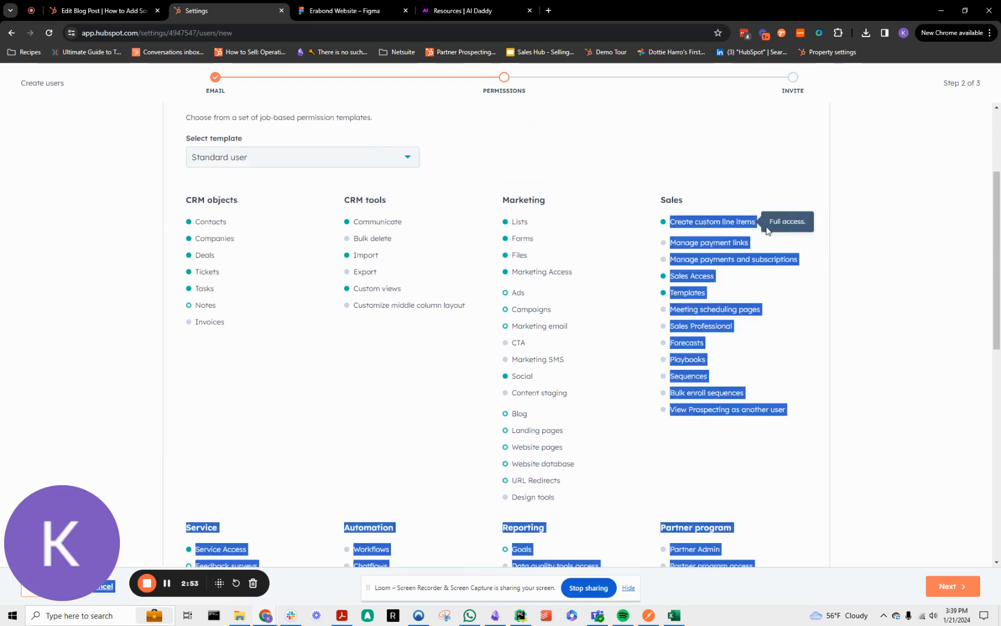
{"action": "left_click", "coordinate": [703, 260]}
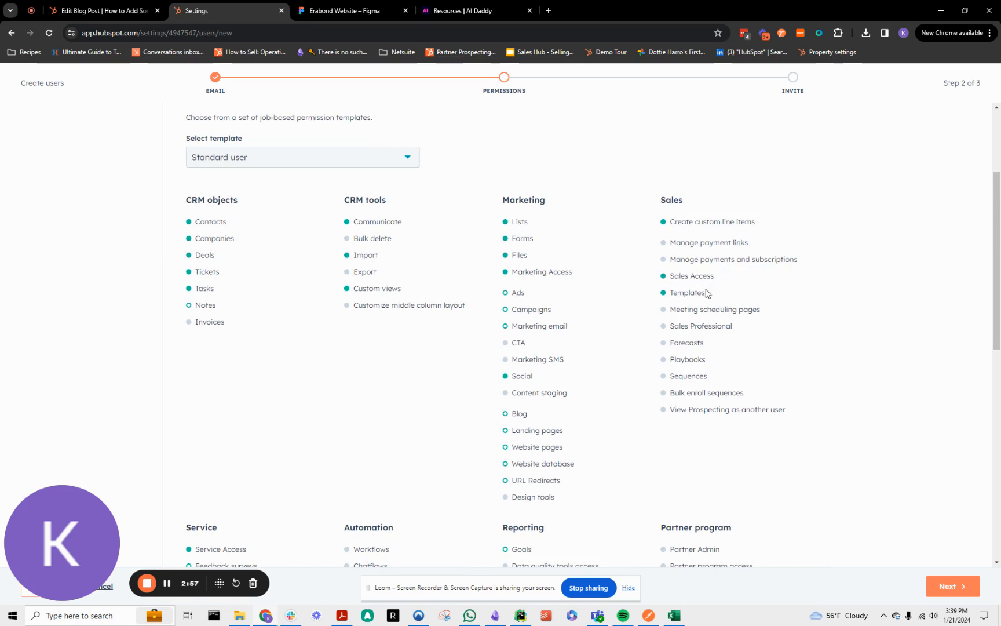
{"action": "scroll", "coordinate": [692, 313], "scroll_direction": "down", "scroll_amount": 3}
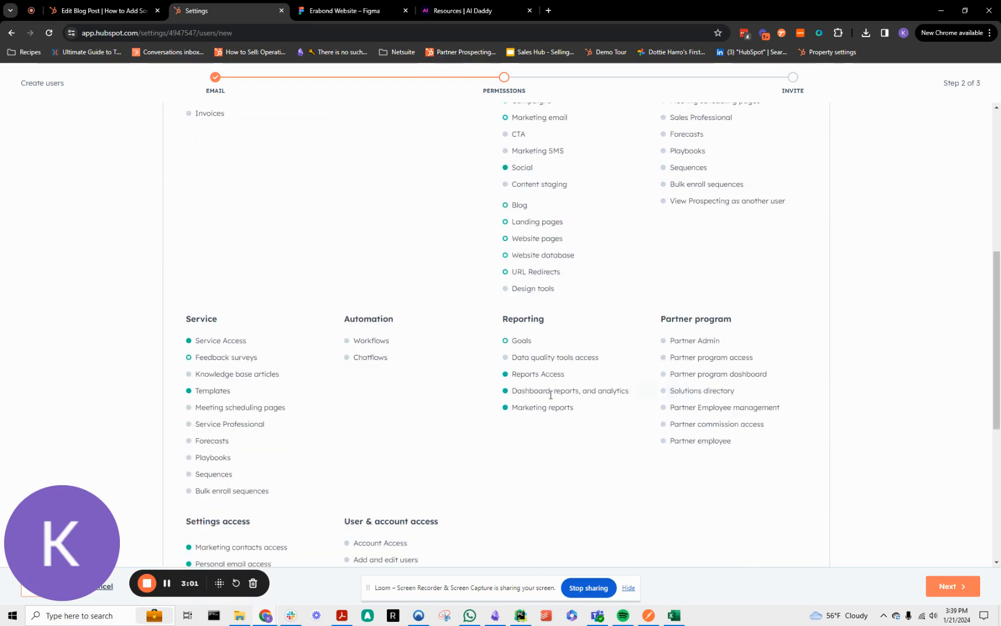
{"action": "scroll", "coordinate": [548, 420], "scroll_direction": "down", "scroll_amount": 1}
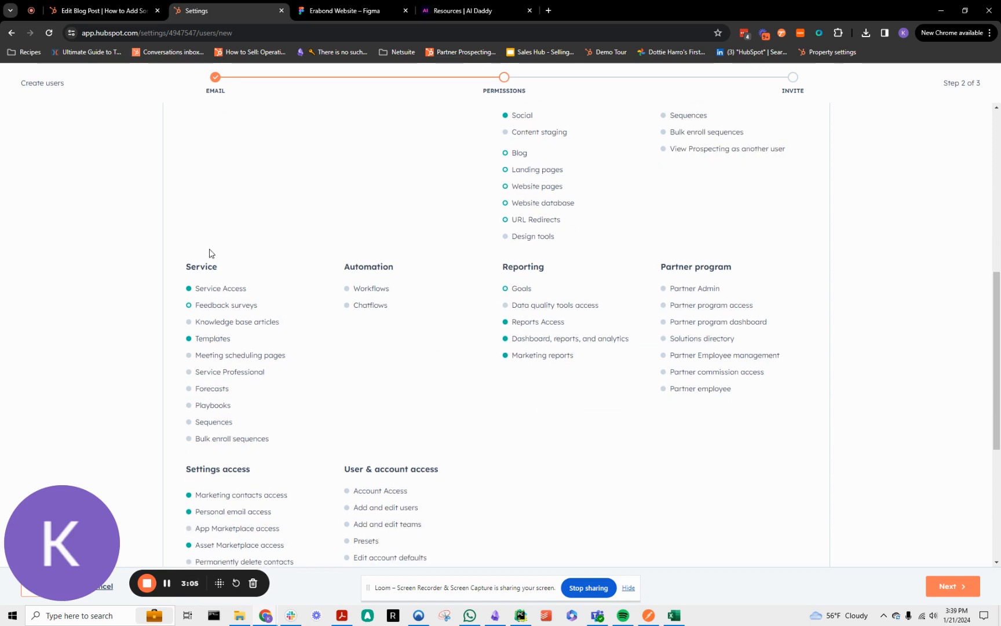
{"action": "scroll", "coordinate": [240, 508], "scroll_direction": "down", "scroll_amount": 1}
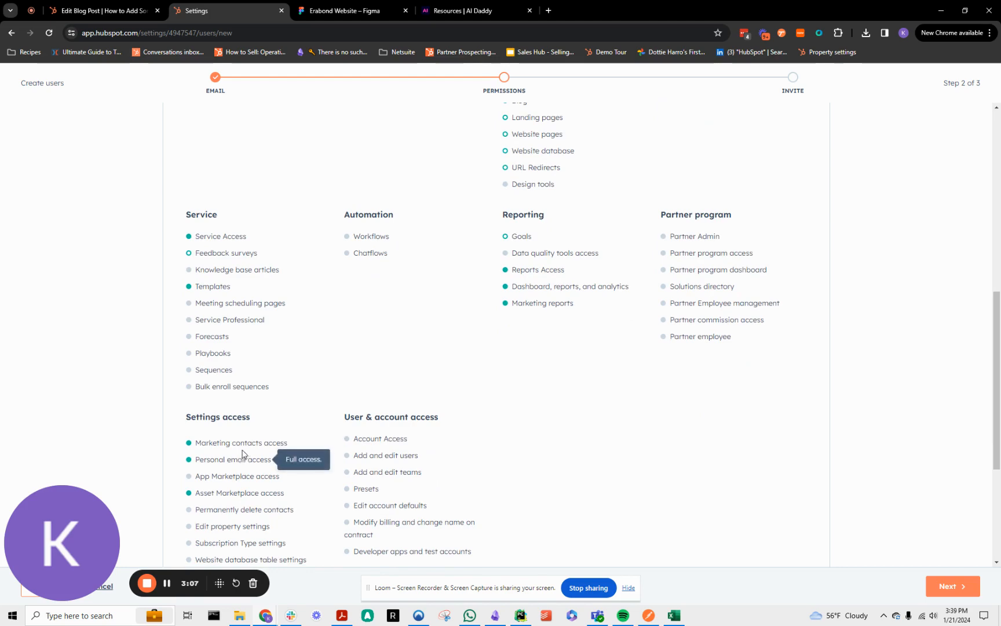
{"action": "left_click_drag", "start_coordinate": [196, 442], "coordinate": [267, 458]}
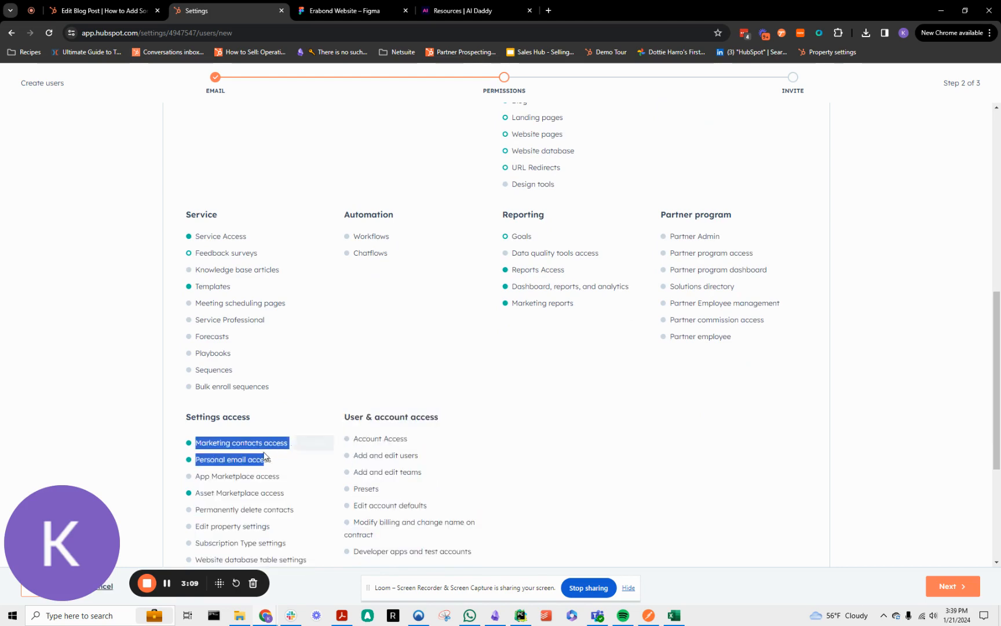
{"action": "left_click", "coordinate": [273, 455]}
Change the permission template to CMS developer and review its CRM and Marketing permissions.
{"action": "scroll", "coordinate": [672, 328], "scroll_direction": "up", "scroll_amount": 10}
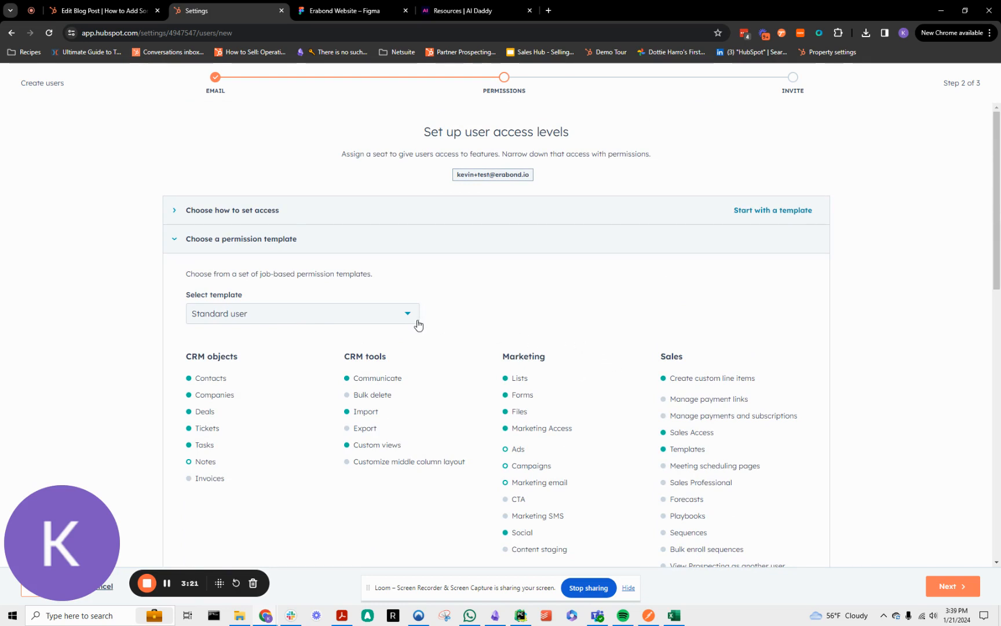
{"action": "mouse_move", "coordinate": [368, 410]}
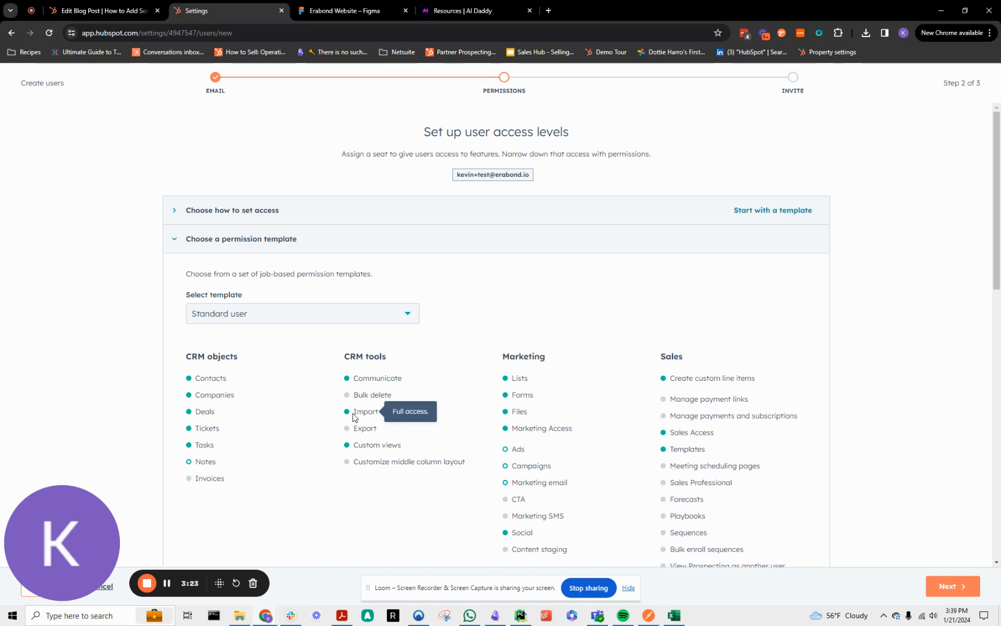
{"action": "left_click", "coordinate": [369, 319]}
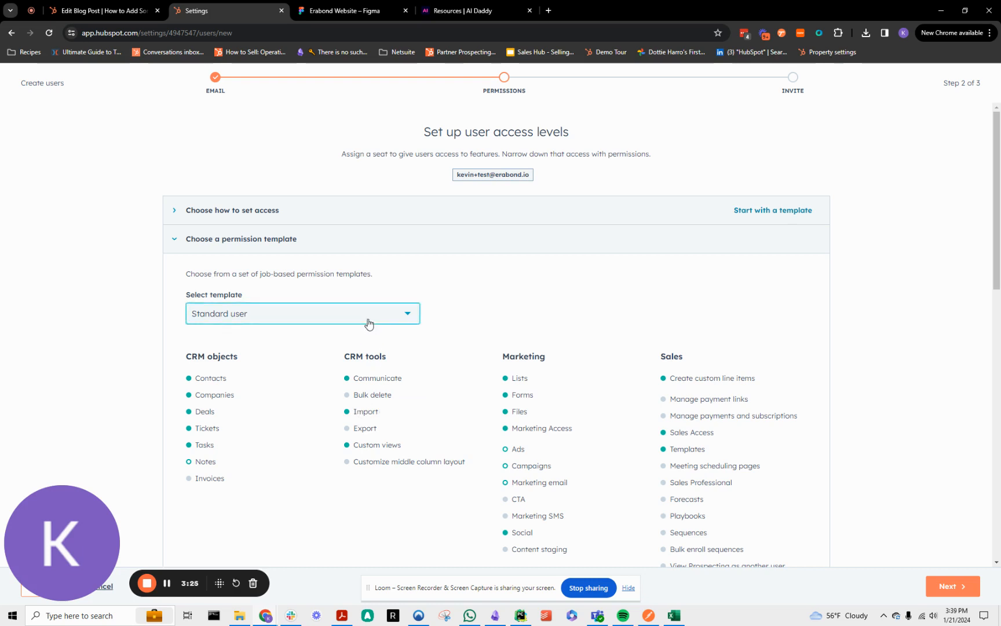
{"action": "left_click", "coordinate": [291, 417]}
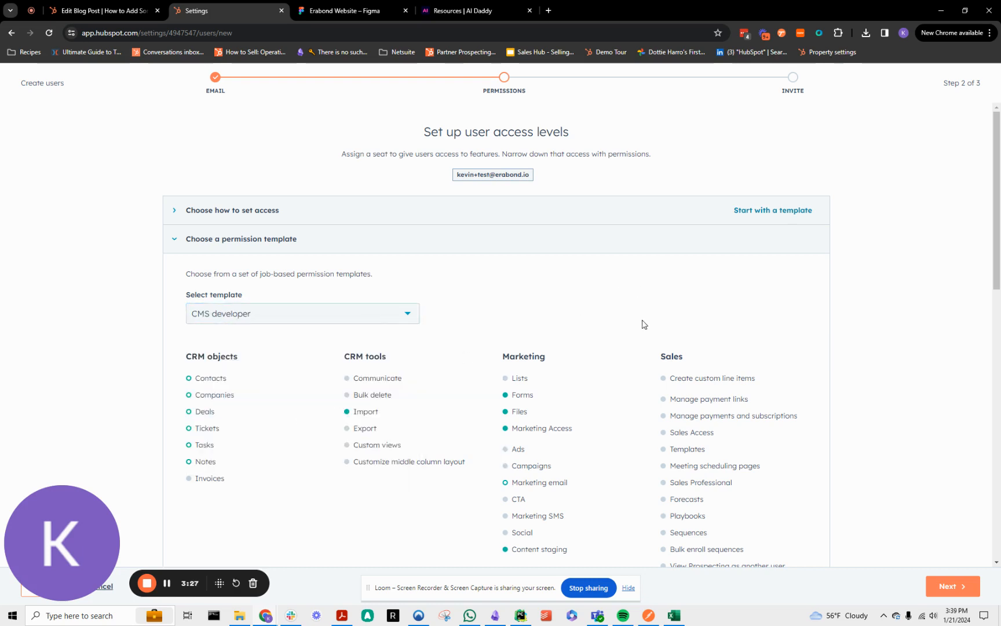
{"action": "scroll", "coordinate": [643, 312], "scroll_direction": "down", "scroll_amount": 3}
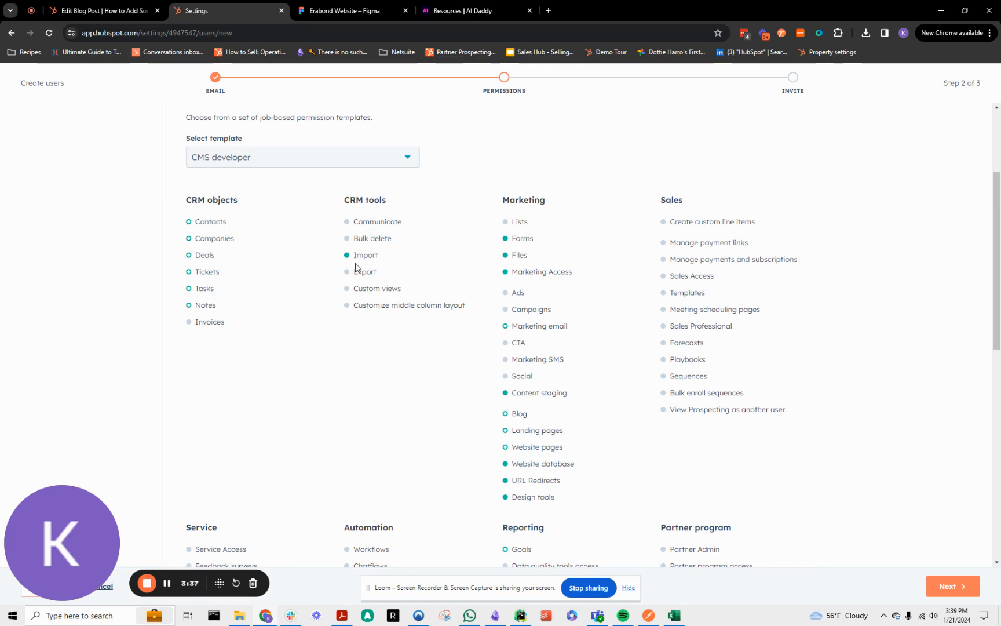
Examine the CMS developer template's import access and its blog, landing page, website page and website database permissions.
{"action": "mouse_move", "coordinate": [361, 254]}
{"action": "mouse_move", "coordinate": [514, 413]}
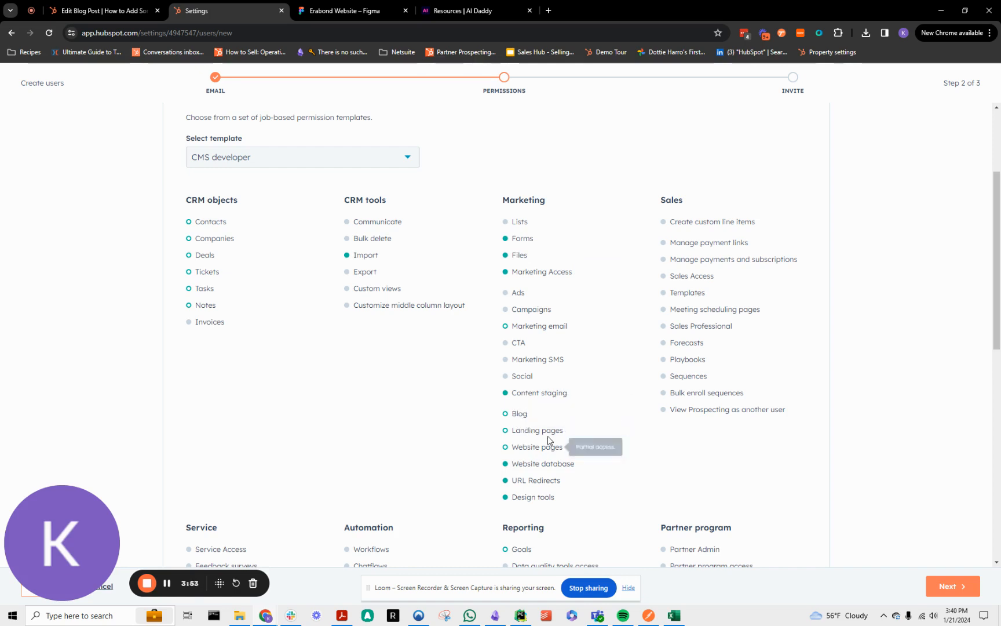
{"action": "mouse_move", "coordinate": [540, 462]}
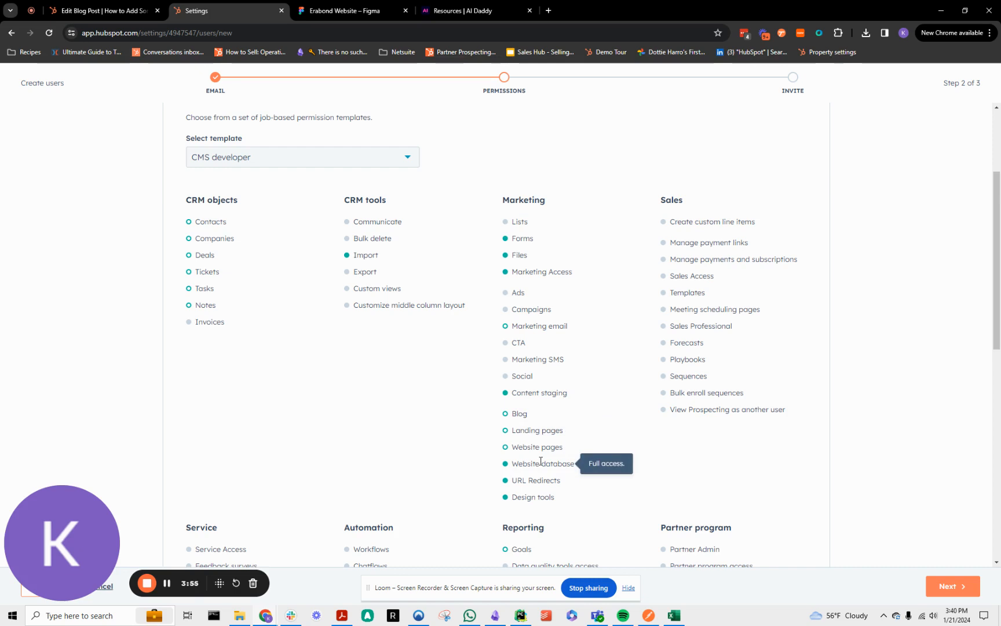
Change the permission template to Content marketer and review its access to CRM objects such as contacts and deals.
{"action": "scroll", "coordinate": [465, 260], "scroll_direction": "up", "scroll_amount": 3}
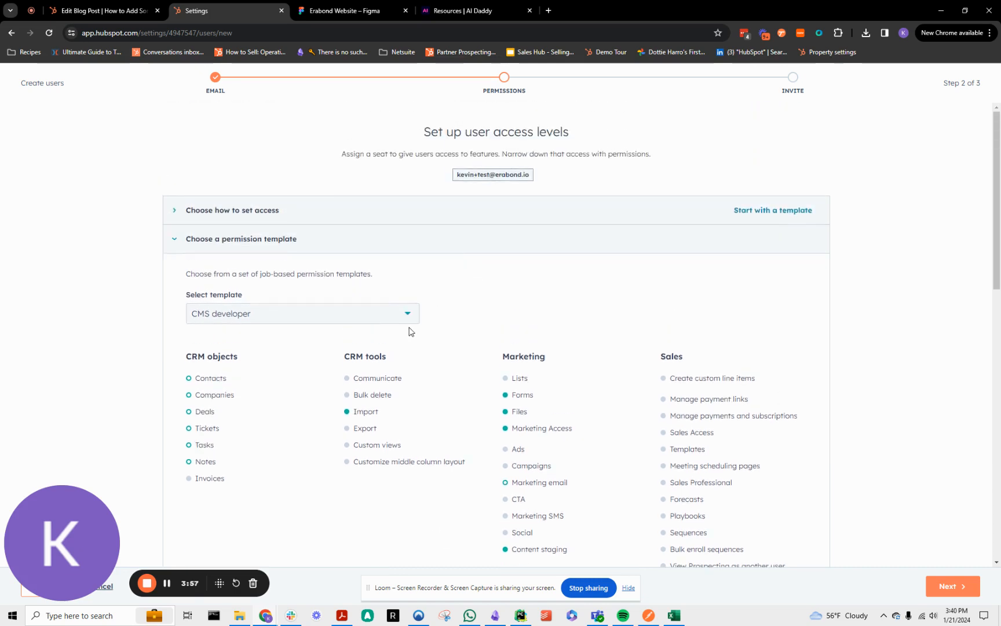
{"action": "left_click", "coordinate": [369, 324]}
{"action": "left_click", "coordinate": [332, 411]}
{"action": "scroll", "coordinate": [553, 346], "scroll_direction": "down", "scroll_amount": 1}
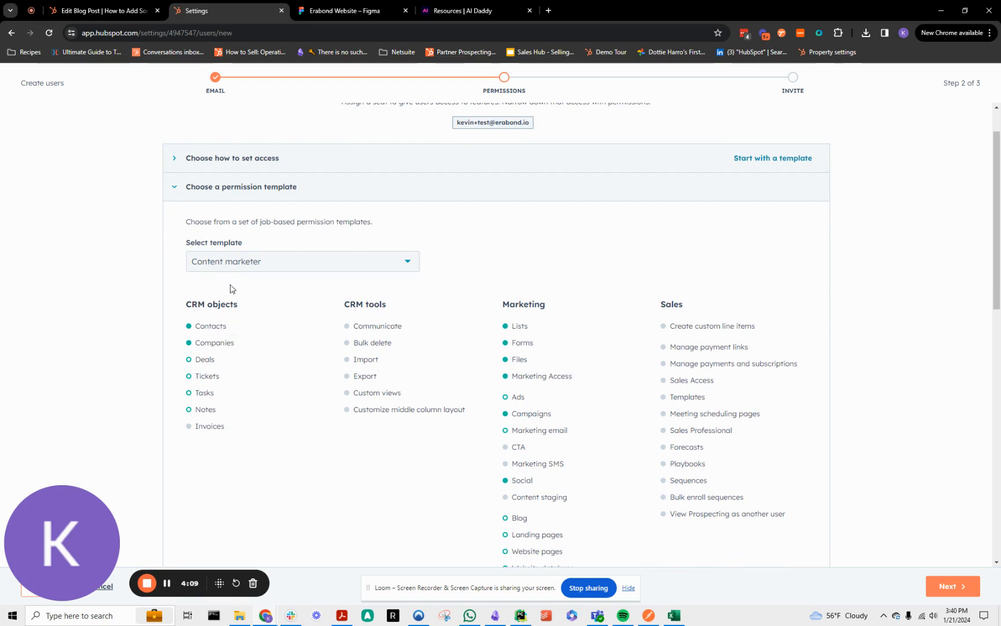
{"action": "double_click", "coordinate": [204, 325]}
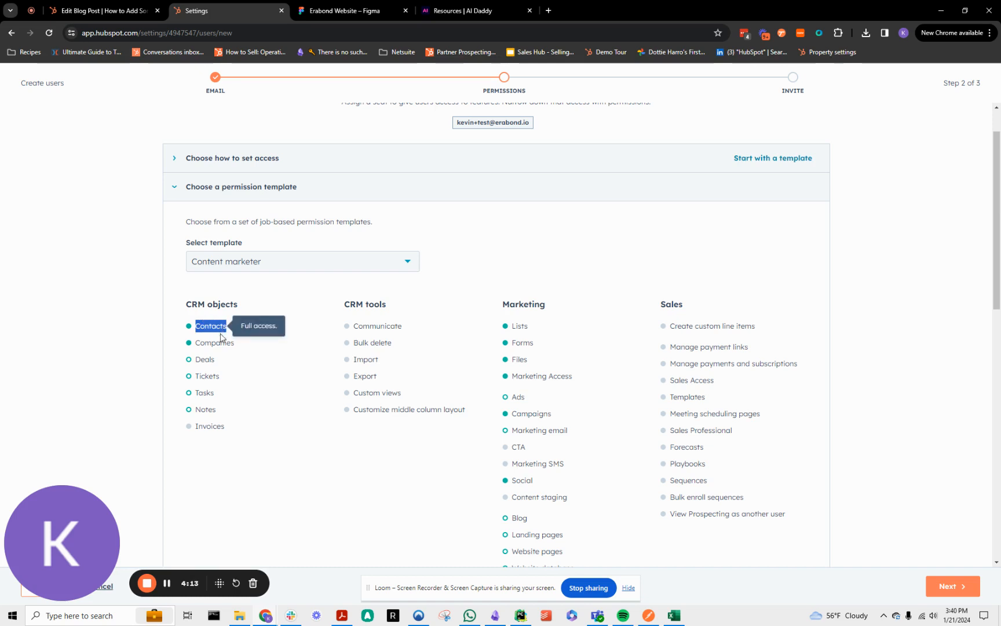
{"action": "double_click", "coordinate": [205, 359]}
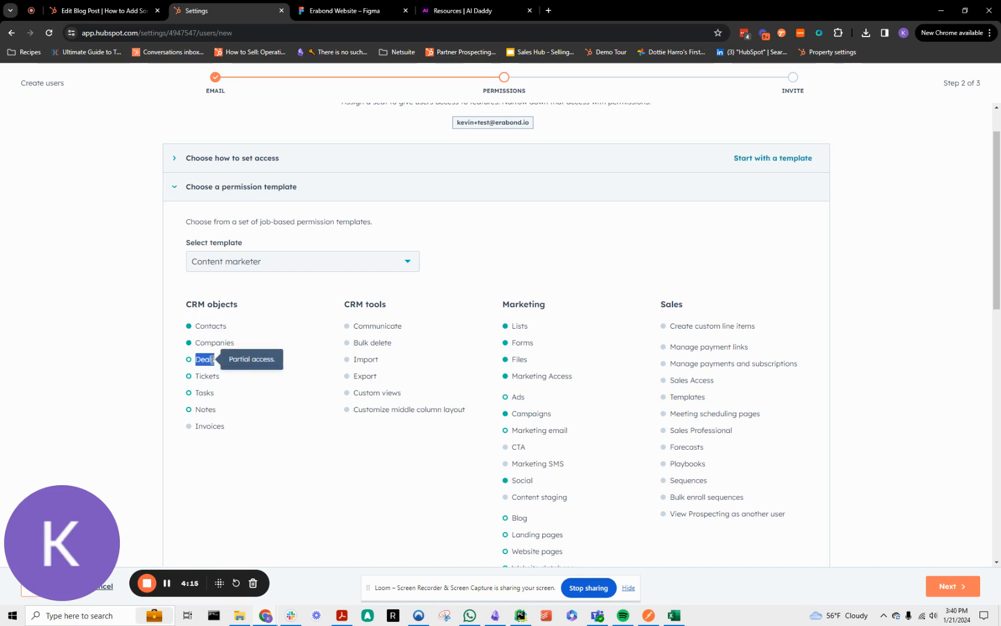
{"action": "left_click", "coordinate": [558, 354]}
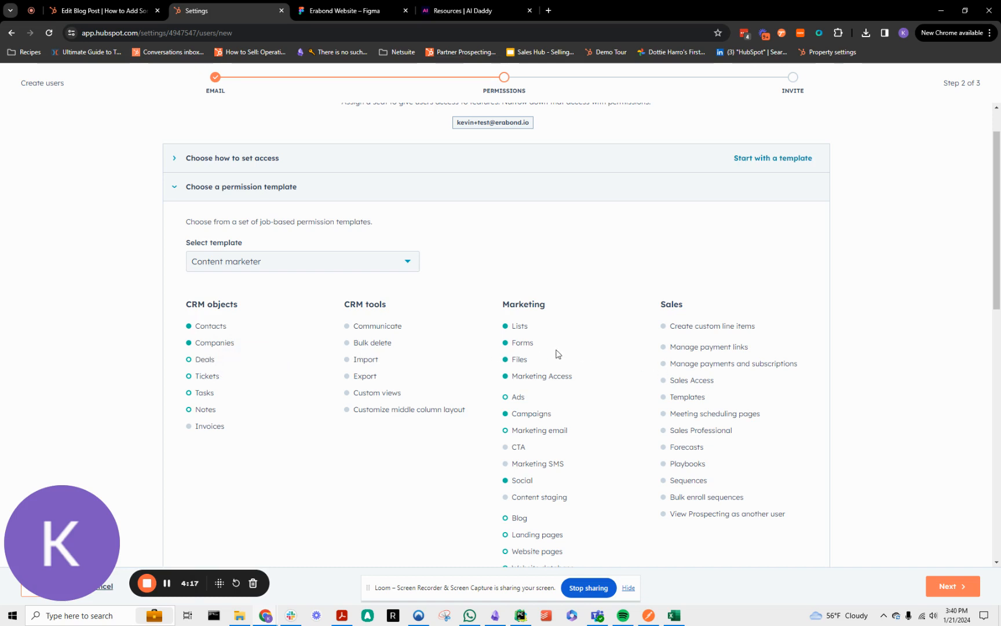
Examine the Content marketer template's Marketing permissions, including lists, forms and social, plus its Reporting, Settings and account access.
{"action": "scroll", "coordinate": [522, 293], "scroll_direction": "down", "scroll_amount": 1}
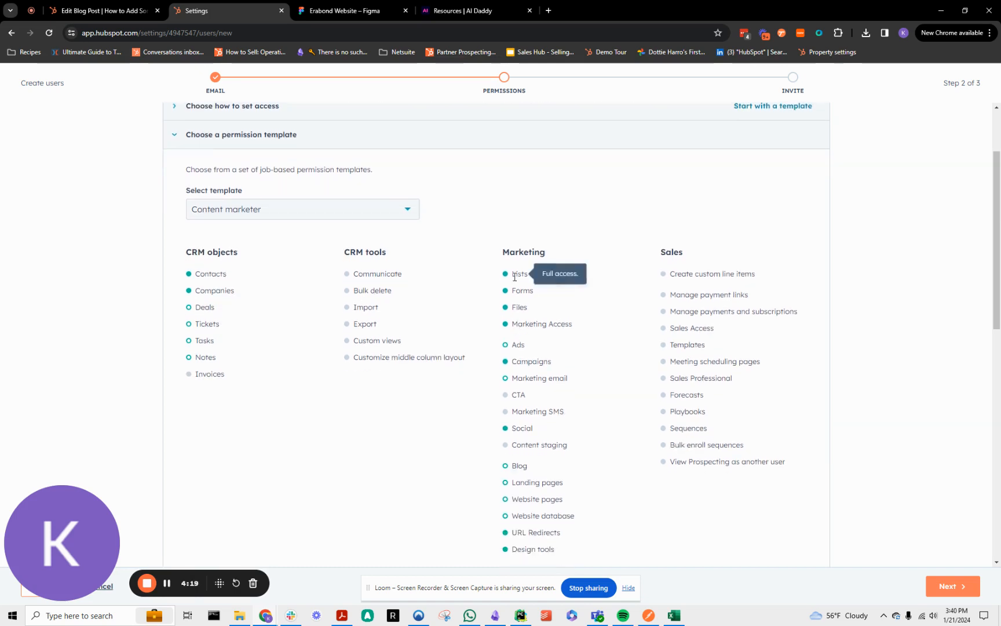
{"action": "left_click_drag", "start_coordinate": [512, 274], "coordinate": [531, 265]}
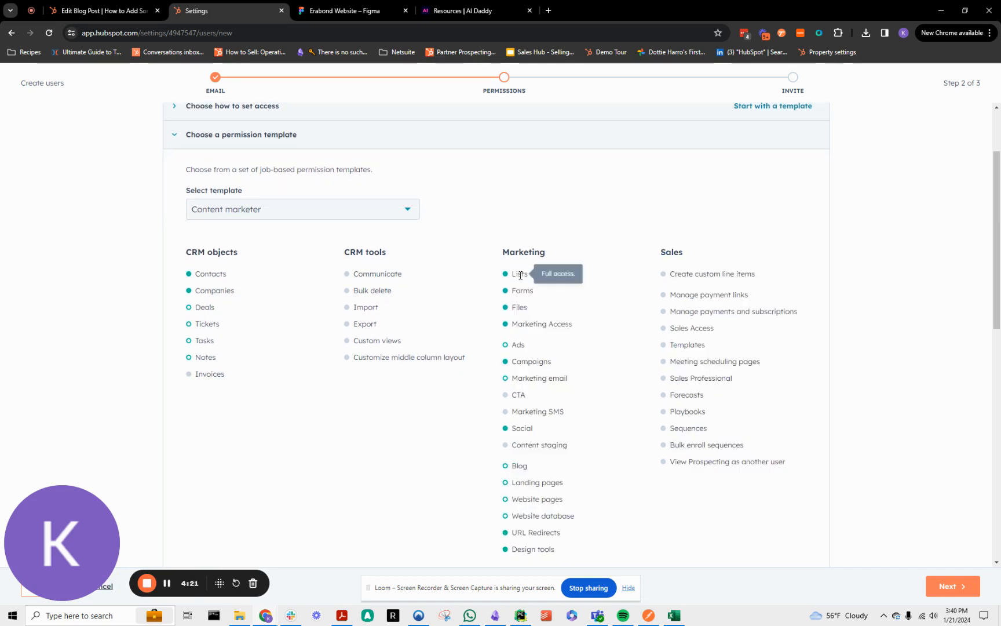
{"action": "double_click", "coordinate": [524, 292]}
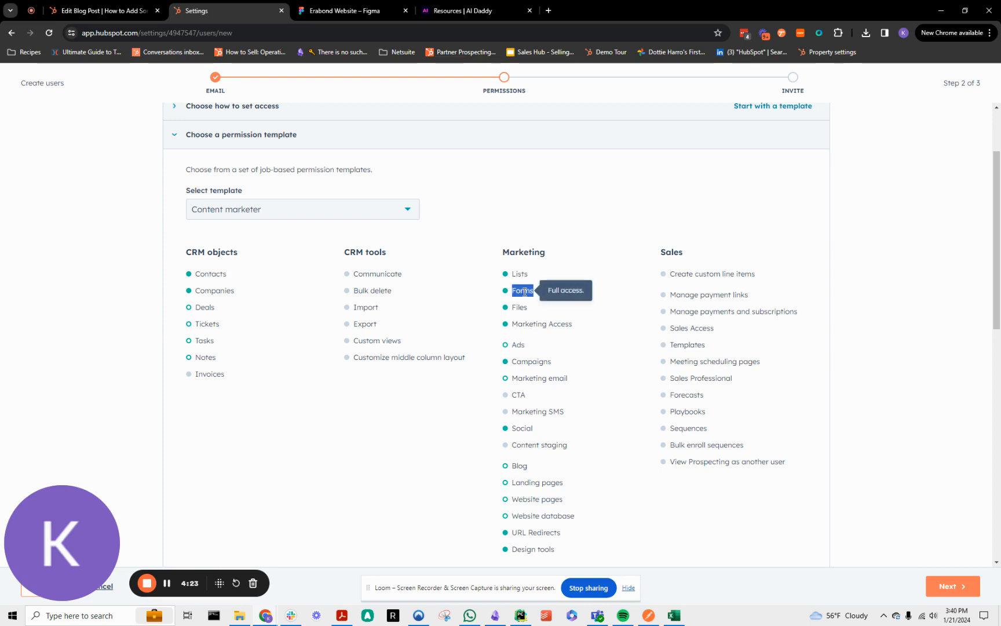
{"action": "left_click", "coordinate": [521, 311]}
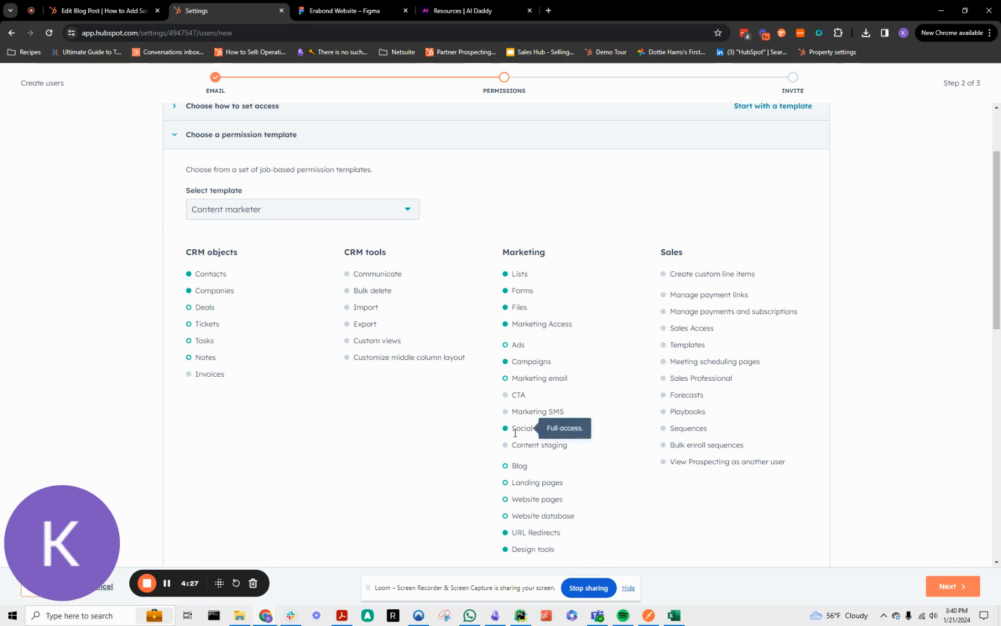
{"action": "scroll", "coordinate": [585, 370], "scroll_direction": "down", "scroll_amount": 3}
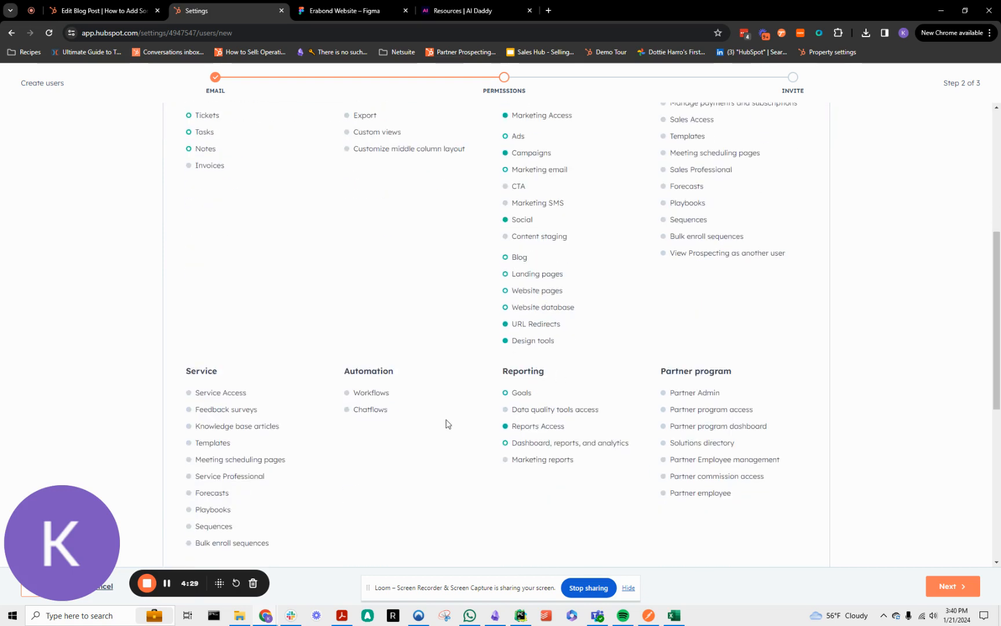
{"action": "scroll", "coordinate": [423, 386], "scroll_direction": "down", "scroll_amount": 3}
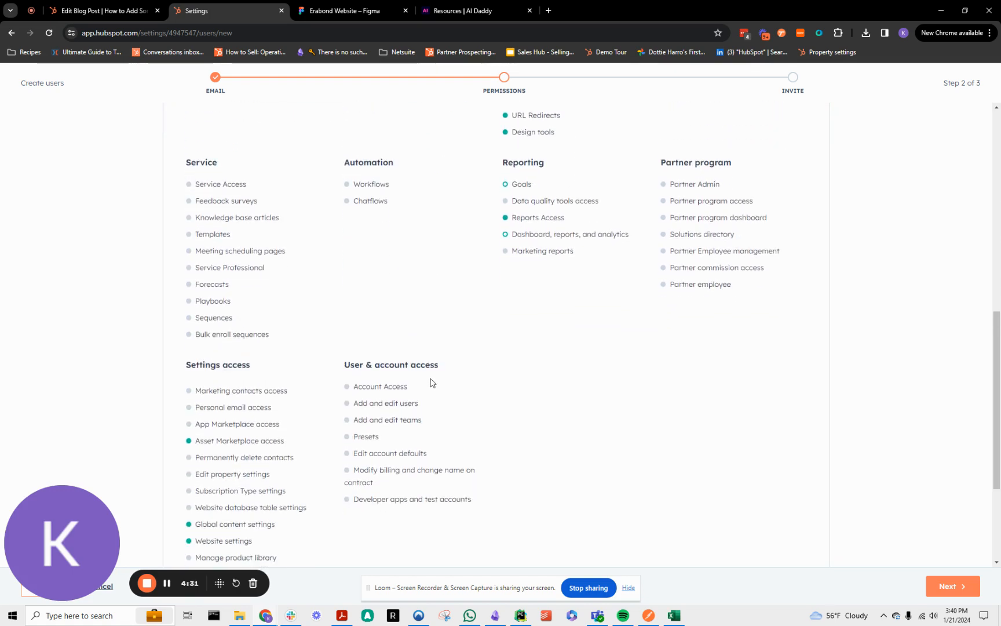
Change the permission template to Marketing manager and review its CRM tools, Marketing and Automation permissions.
{"action": "scroll", "coordinate": [434, 383], "scroll_direction": "up", "scroll_amount": 2}
{"action": "scroll", "coordinate": [432, 388], "scroll_direction": "up", "scroll_amount": 5}
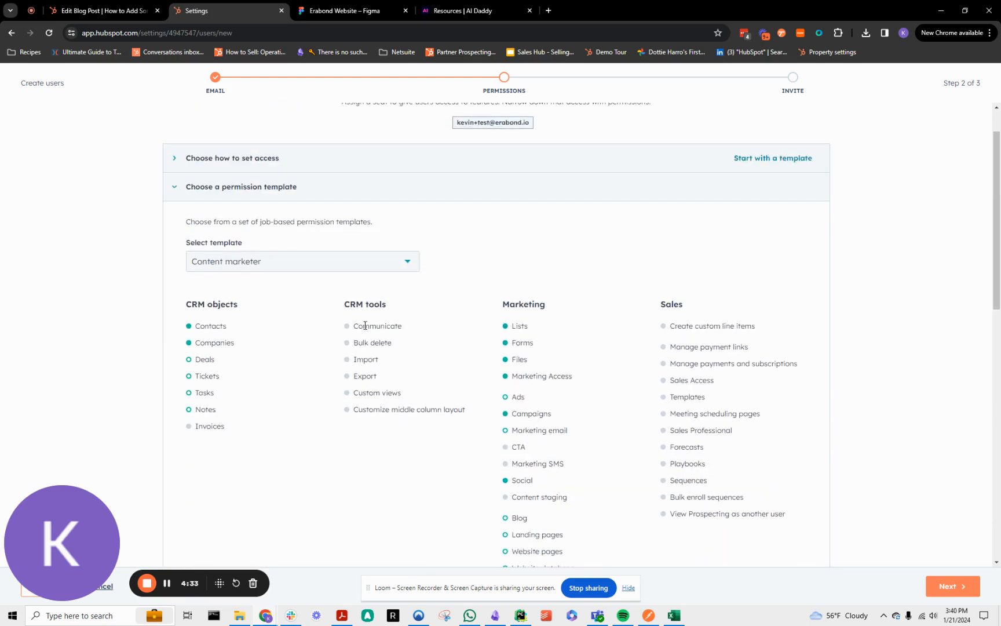
{"action": "left_click", "coordinate": [325, 262]}
{"action": "left_click", "coordinate": [301, 366]}
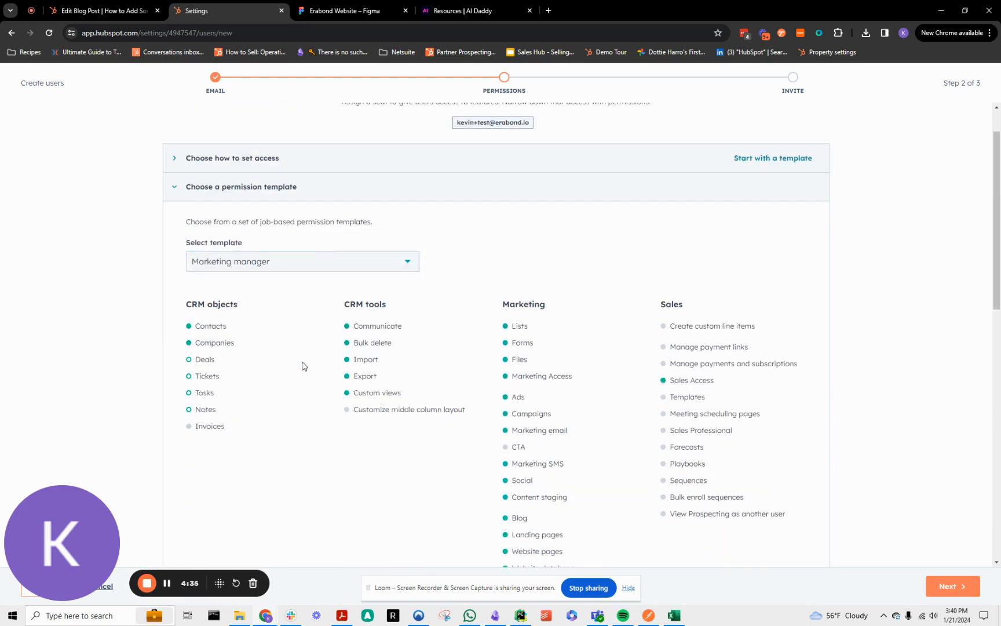
{"action": "scroll", "coordinate": [637, 260], "scroll_direction": "down", "scroll_amount": 3}
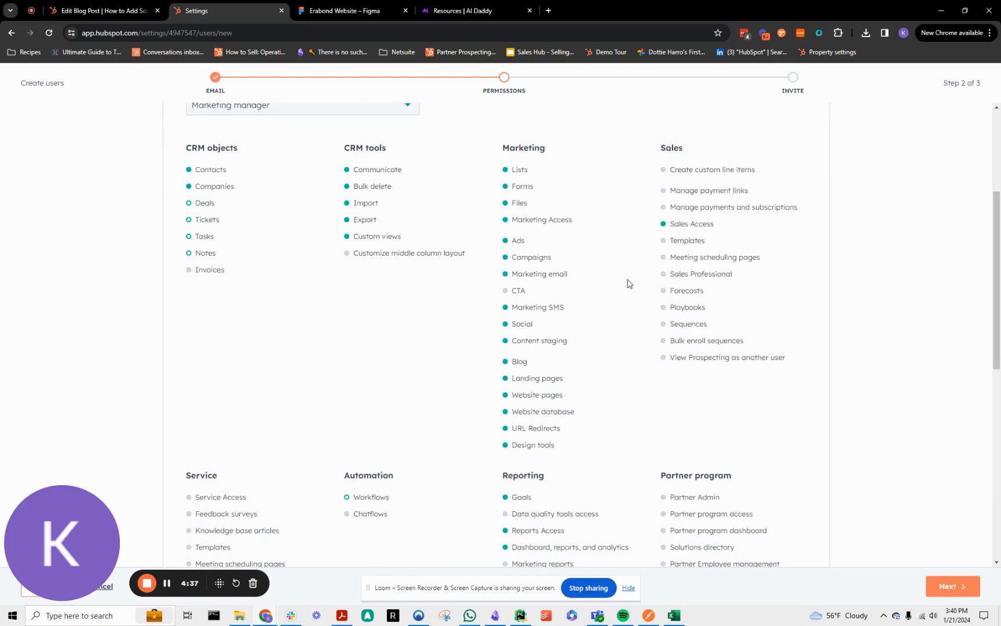
{"action": "scroll", "coordinate": [628, 284], "scroll_direction": "up", "scroll_amount": 1}
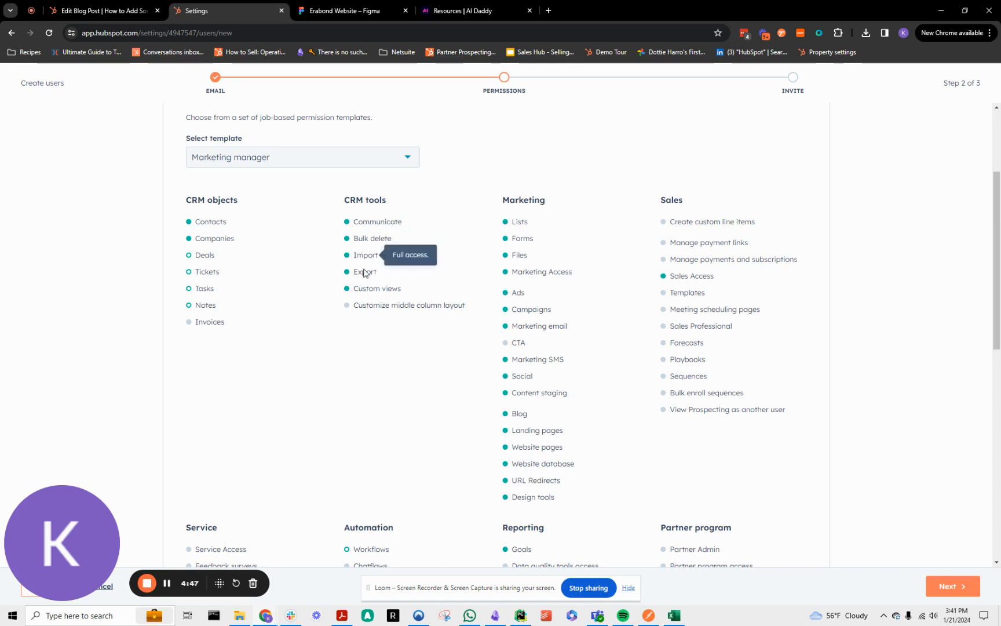
{"action": "scroll", "coordinate": [464, 498], "scroll_direction": "down", "scroll_amount": 1}
{"action": "scroll", "coordinate": [464, 499], "scroll_direction": "down", "scroll_amount": 3}
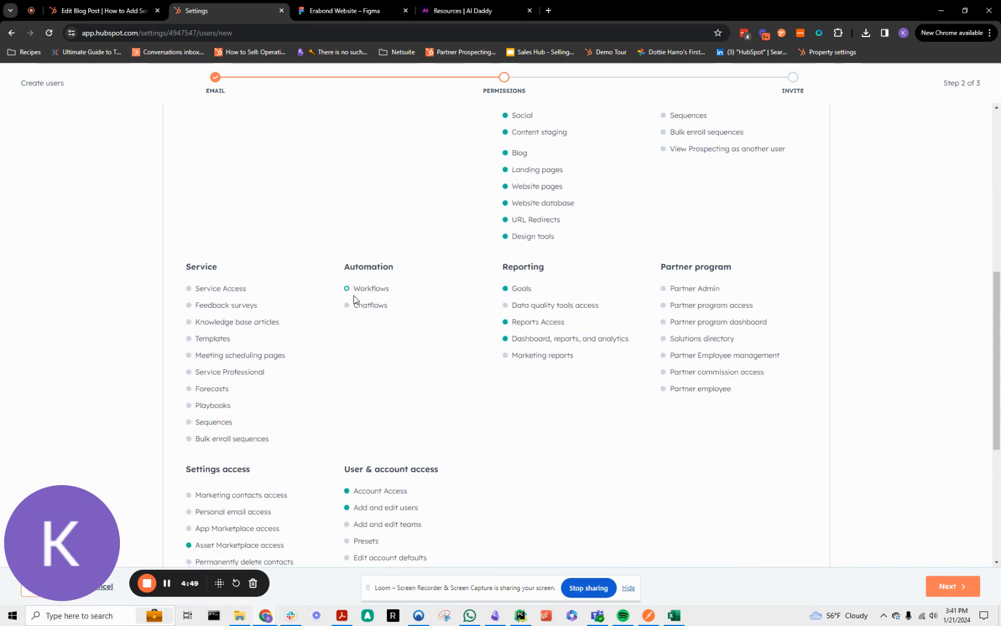
Change the permission template to Sales manager and review its CRM tools, Sales and Reporting permissions.
{"action": "scroll", "coordinate": [630, 440], "scroll_direction": "up", "scroll_amount": 7}
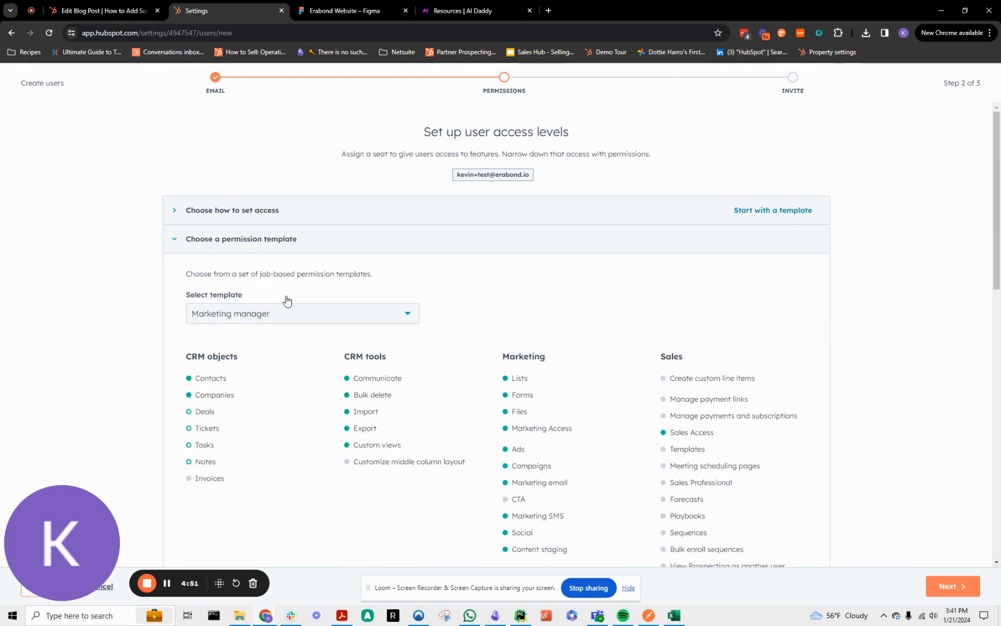
{"action": "left_click", "coordinate": [275, 313]}
{"action": "left_click", "coordinate": [293, 406]}
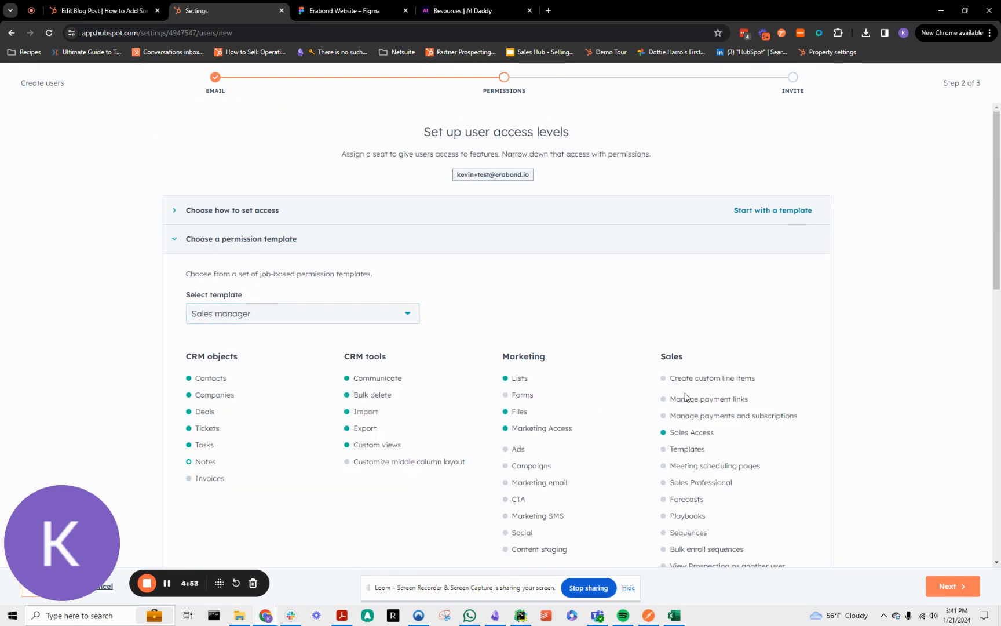
{"action": "scroll", "coordinate": [685, 397], "scroll_direction": "down", "scroll_amount": 5}
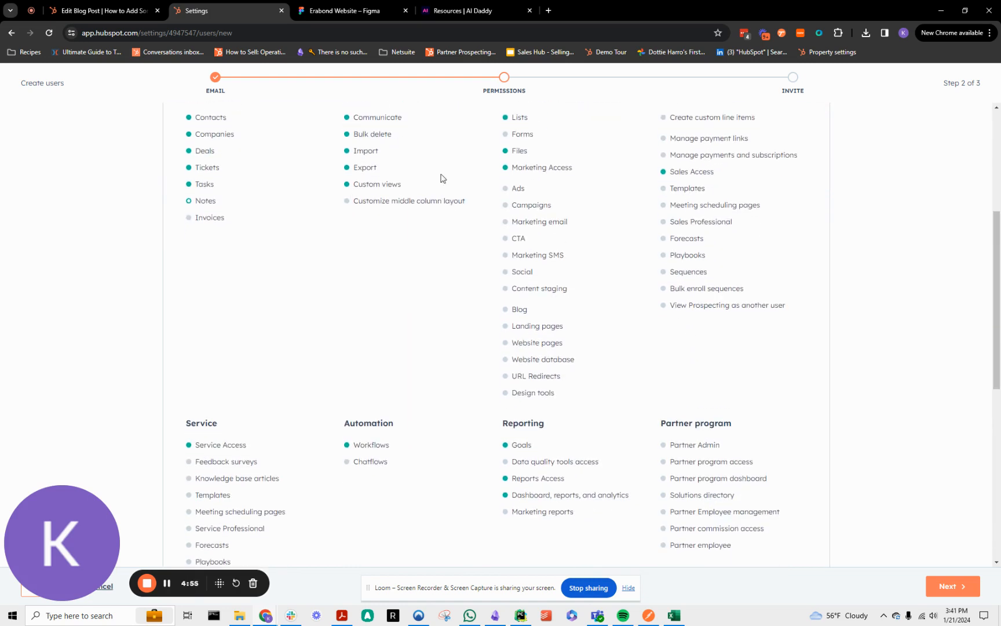
{"action": "mouse_move", "coordinate": [526, 497]}
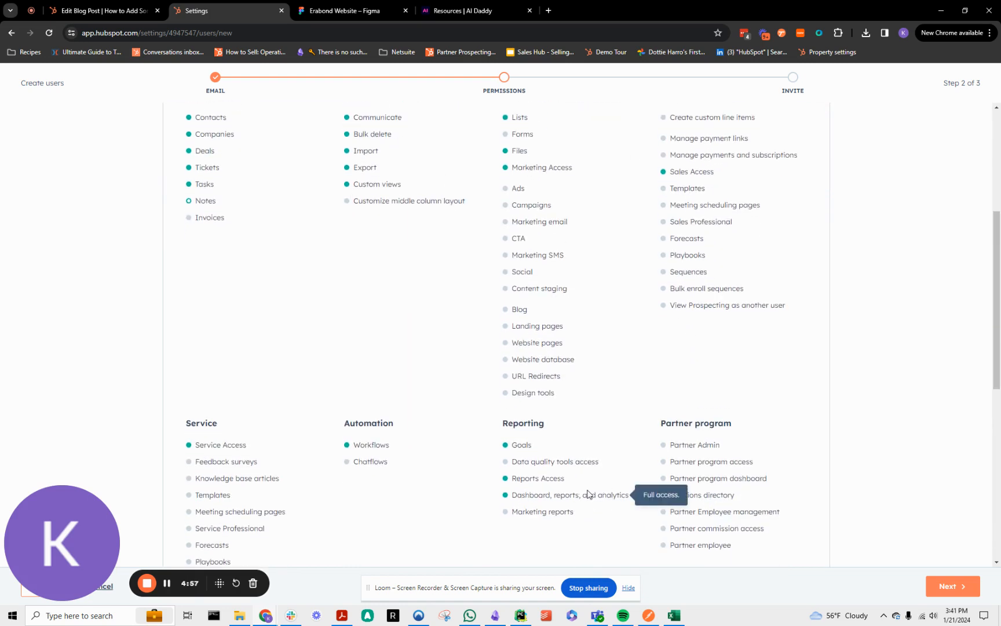
Examine the Sales manager template's CRM objects, Settings, User & account access and workflow permissions.
{"action": "scroll", "coordinate": [387, 340], "scroll_direction": "up", "scroll_amount": 1}
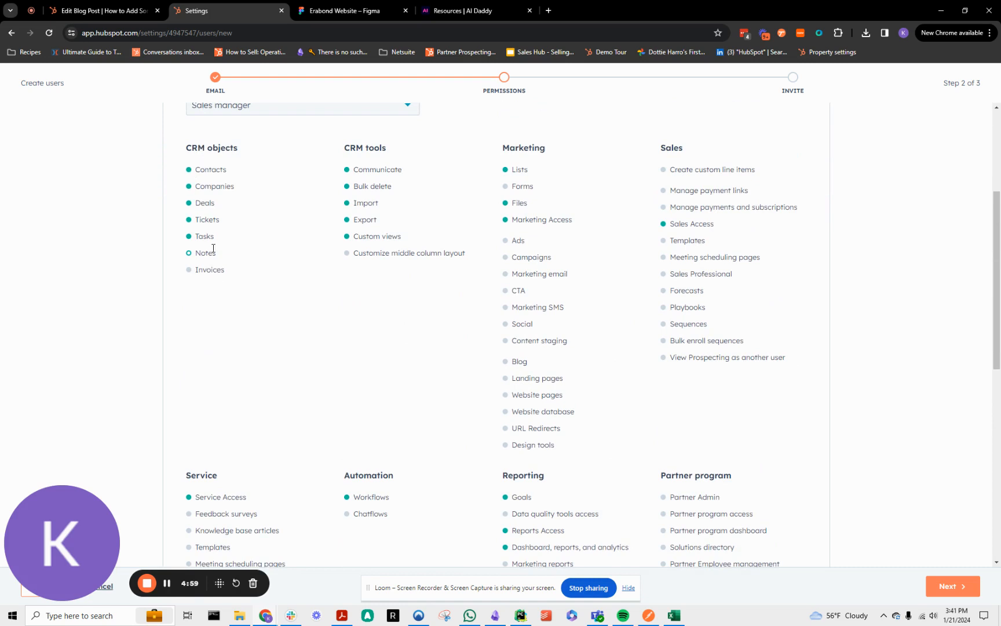
{"action": "scroll", "coordinate": [556, 272], "scroll_direction": "down", "scroll_amount": 5}
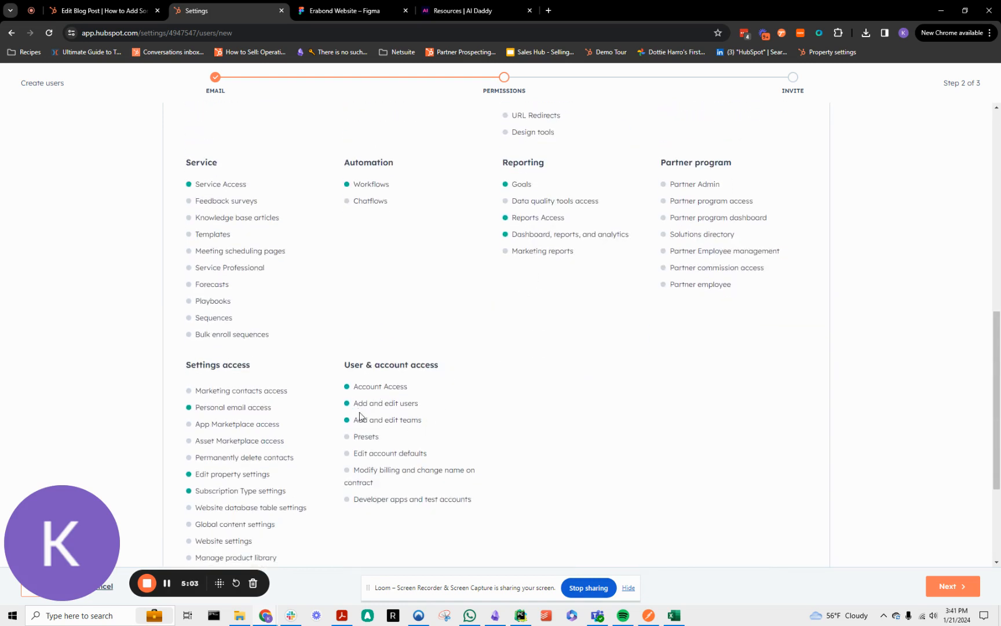
{"action": "scroll", "coordinate": [437, 331], "scroll_direction": "up", "scroll_amount": 5}
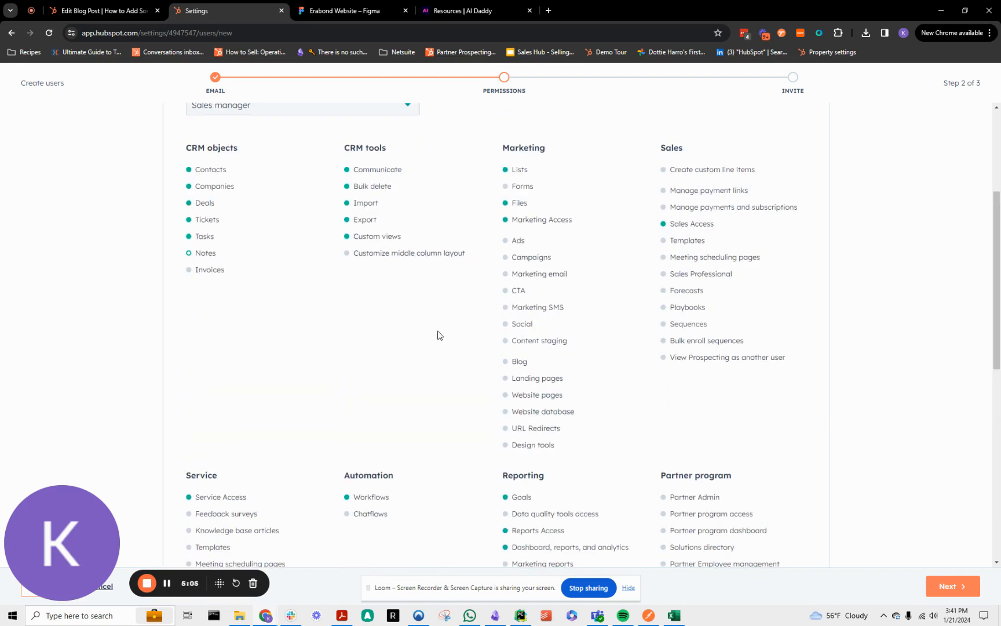
{"action": "mouse_move", "coordinate": [368, 494]}
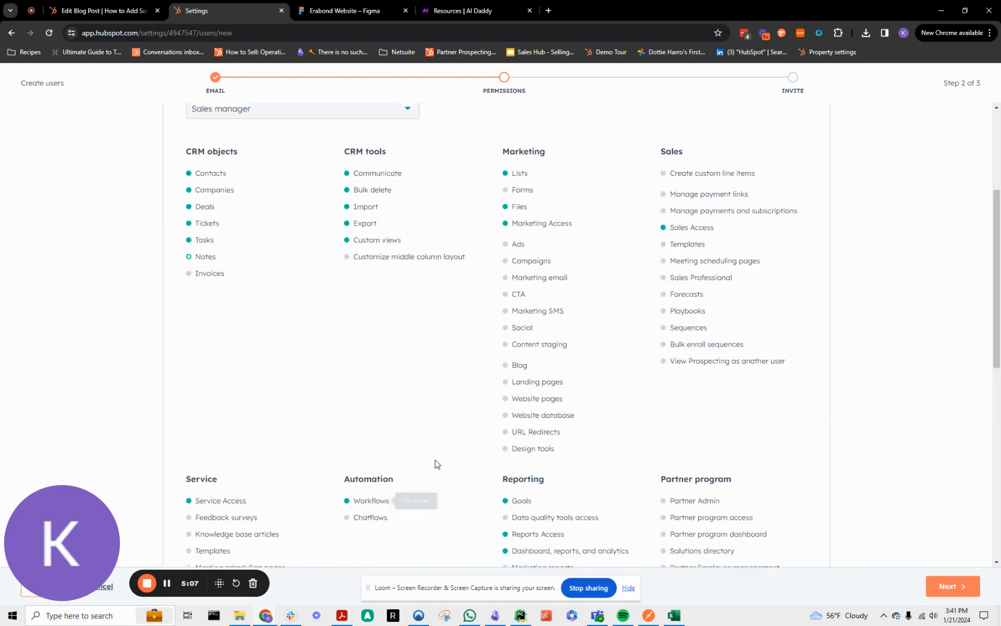
{"action": "scroll", "coordinate": [436, 463], "scroll_direction": "up", "scroll_amount": 3}
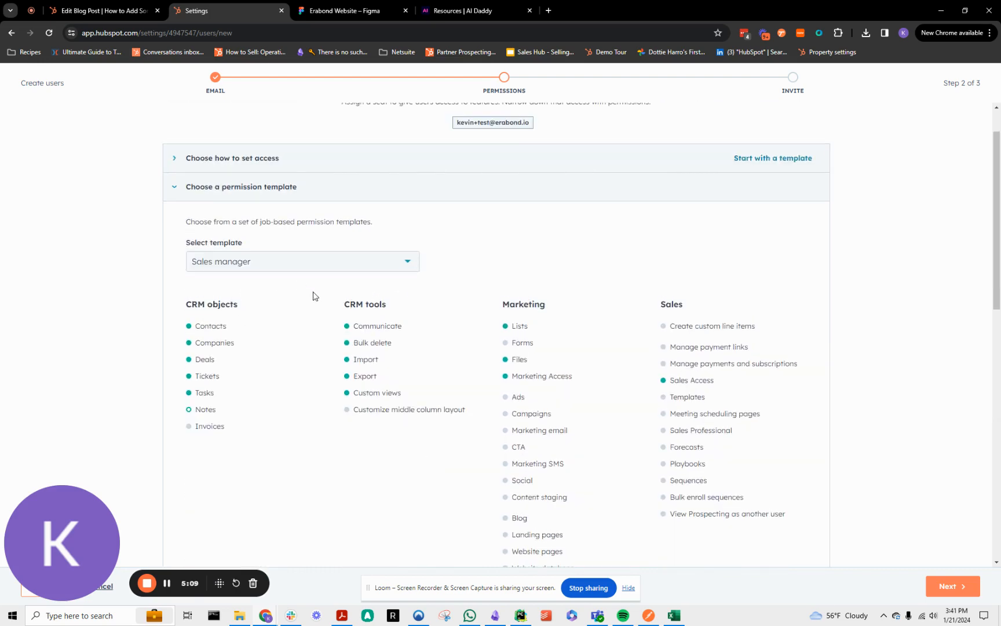
{"action": "scroll", "coordinate": [415, 405], "scroll_direction": "down", "scroll_amount": 4}
Change the permission template to Sales rep and review its CRM objects and Sales permissions, including Sales Access and Templates.
{"action": "scroll", "coordinate": [386, 438], "scroll_direction": "up", "scroll_amount": 2}
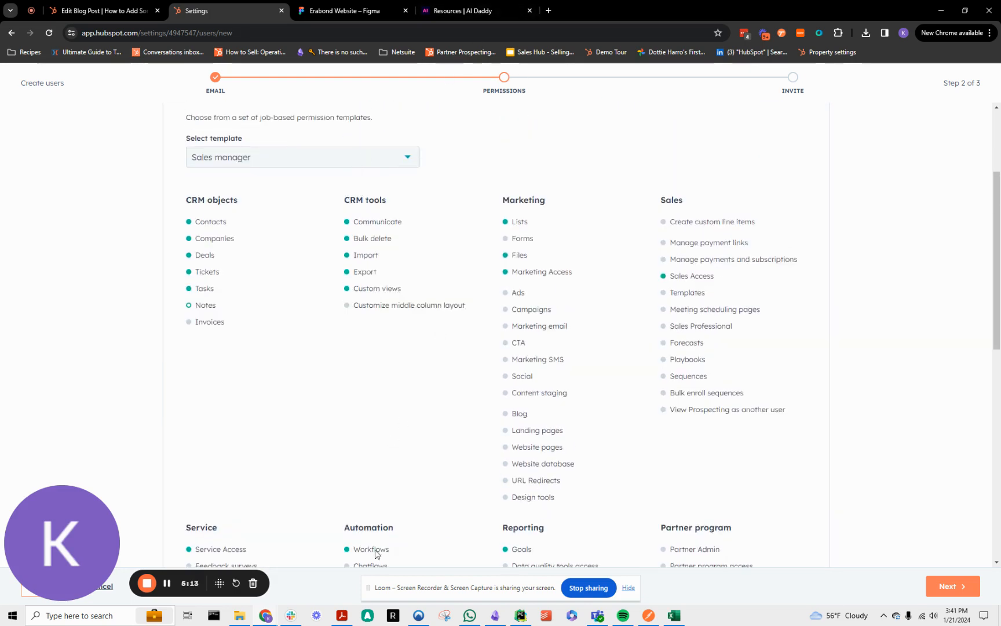
{"action": "left_click", "coordinate": [259, 157]}
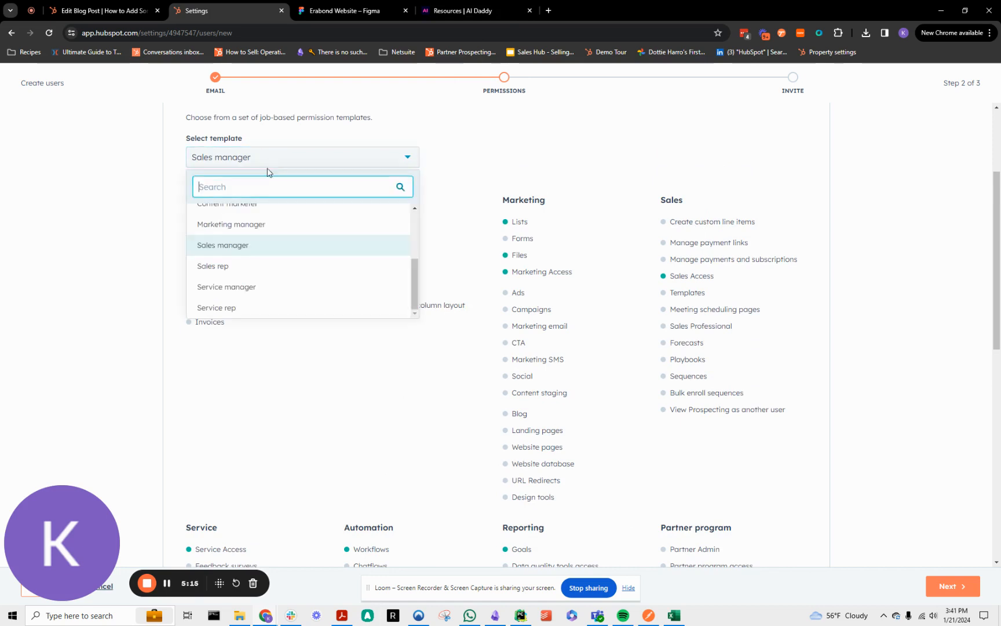
{"action": "left_click", "coordinate": [320, 271]}
{"action": "scroll", "coordinate": [614, 286], "scroll_direction": "down", "scroll_amount": 1}
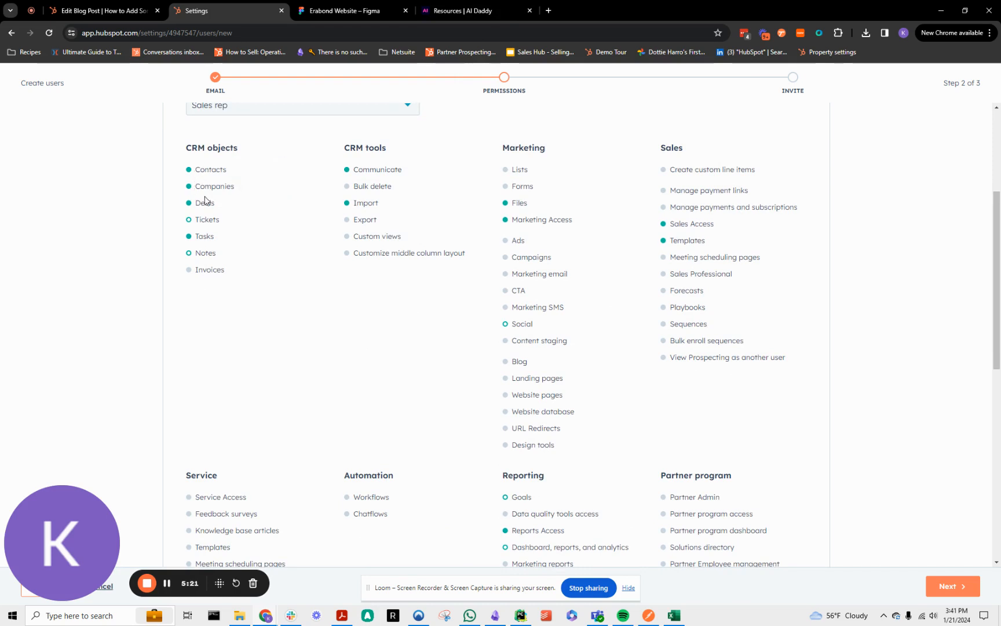
{"action": "mouse_move", "coordinate": [205, 200]}
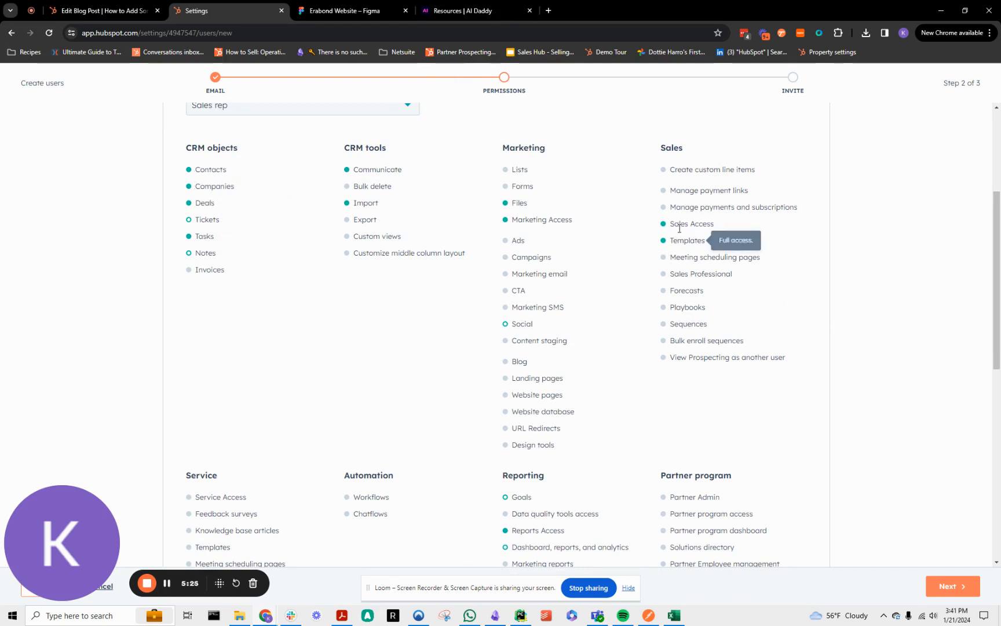
{"action": "mouse_move", "coordinate": [689, 226]}
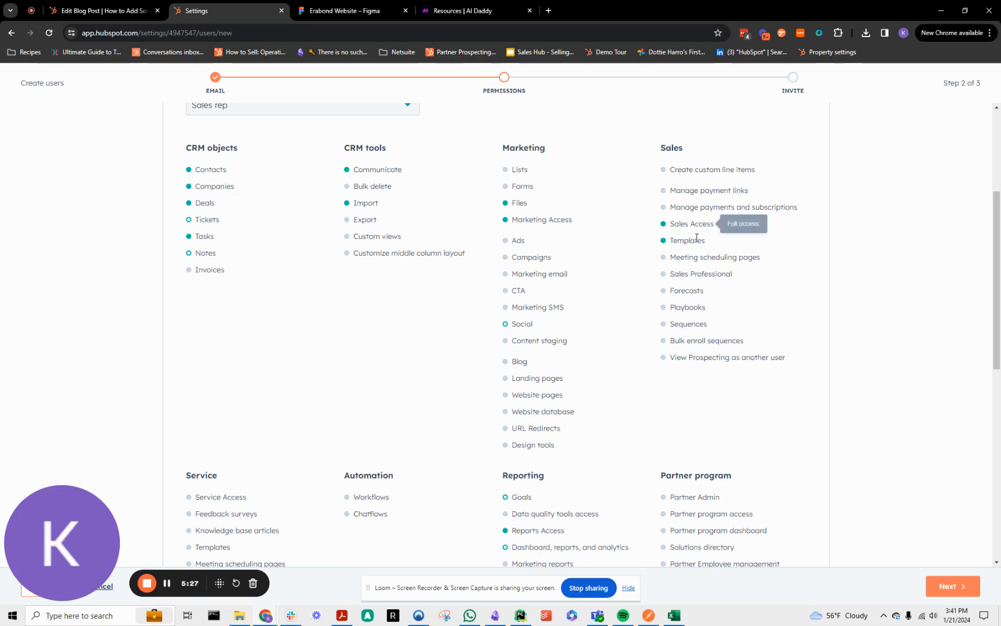
Change the permission template to Service manager and review its Marketing and Service permissions.
{"action": "scroll", "coordinate": [705, 227], "scroll_direction": "up", "scroll_amount": 4}
{"action": "left_click", "coordinate": [287, 325]}
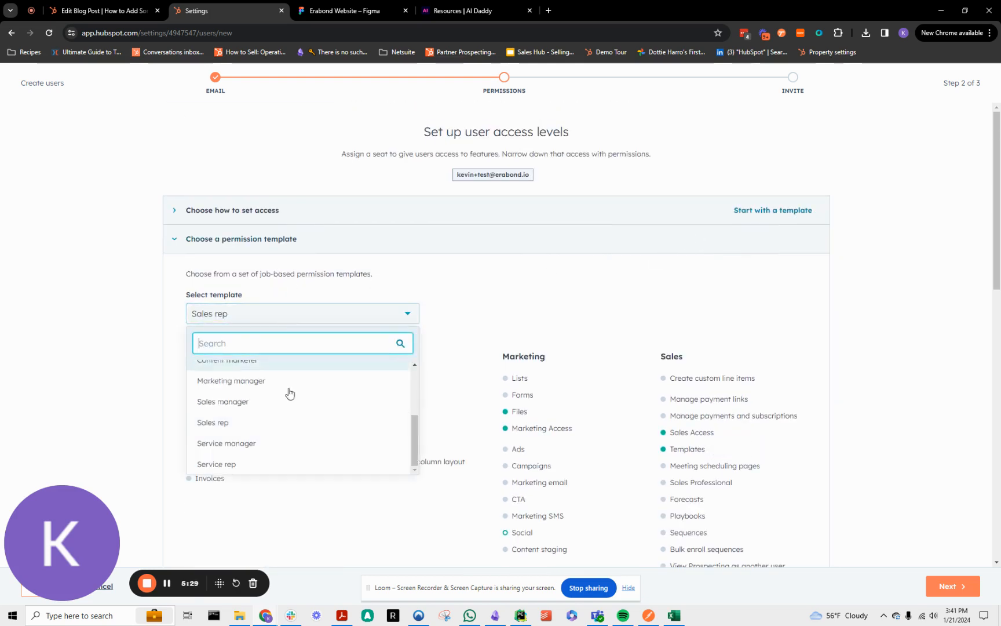
{"action": "left_click", "coordinate": [282, 438]}
{"action": "scroll", "coordinate": [527, 369], "scroll_direction": "down", "scroll_amount": 3}
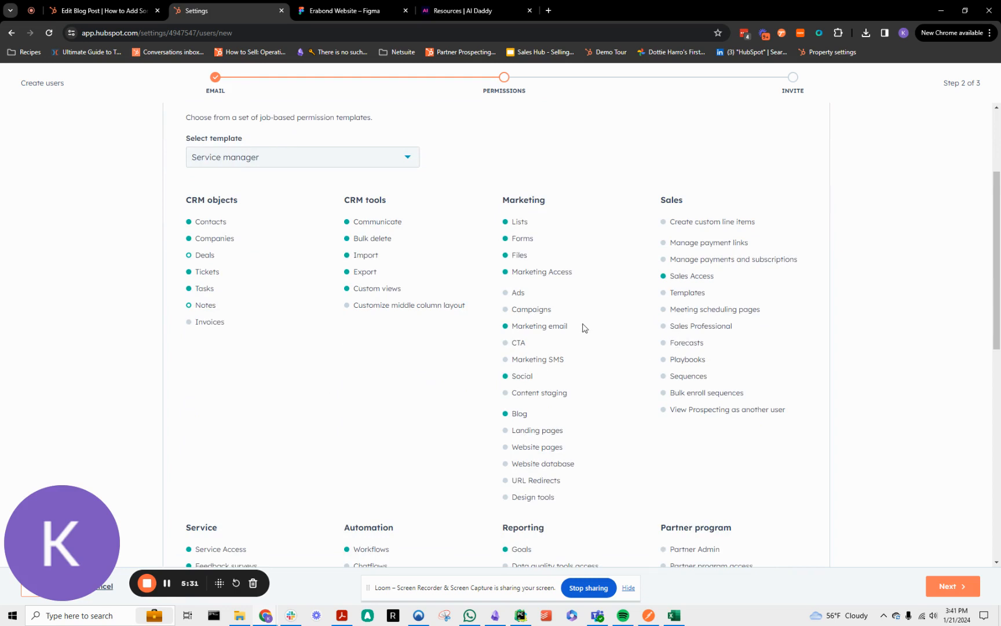
{"action": "scroll", "coordinate": [500, 373], "scroll_direction": "down", "scroll_amount": 4}
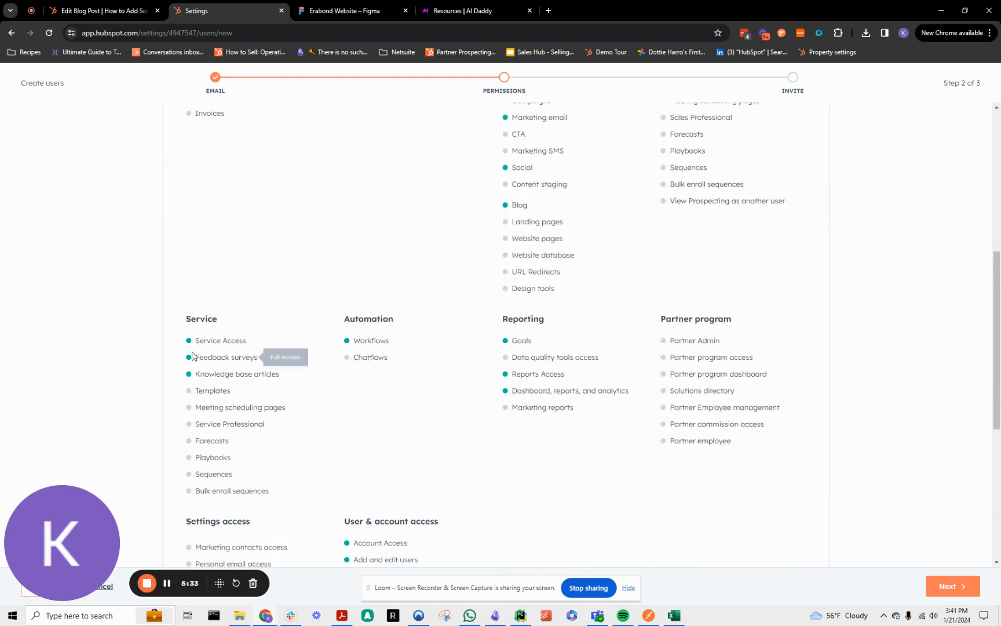
Examine the Service manager template's Sales, CRM tools, Settings access and User & account access permissions.
{"action": "scroll", "coordinate": [323, 366], "scroll_direction": "up", "scroll_amount": 3}
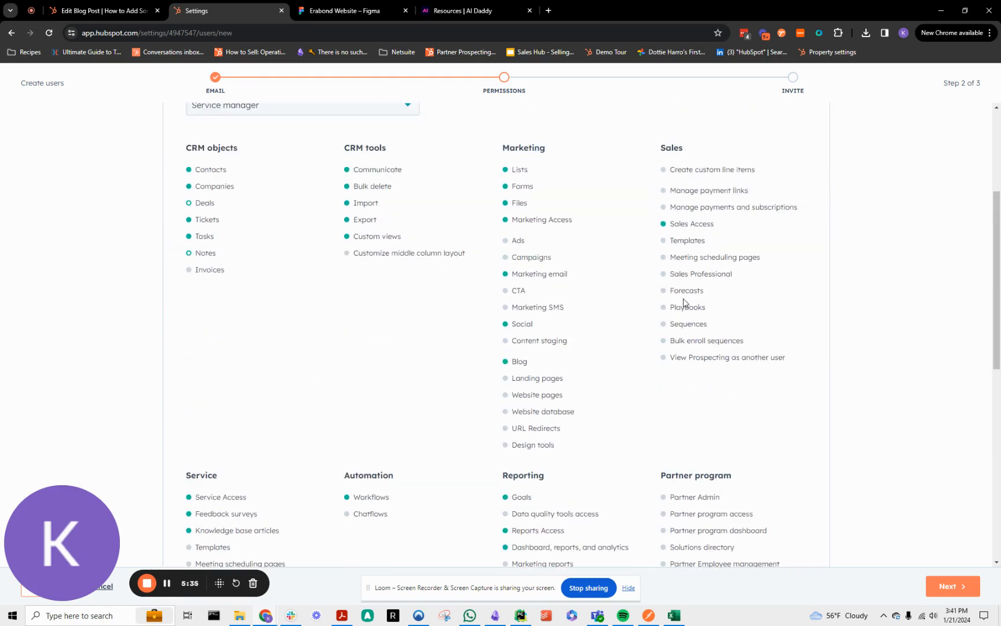
{"action": "scroll", "coordinate": [290, 510], "scroll_direction": "down", "scroll_amount": 3}
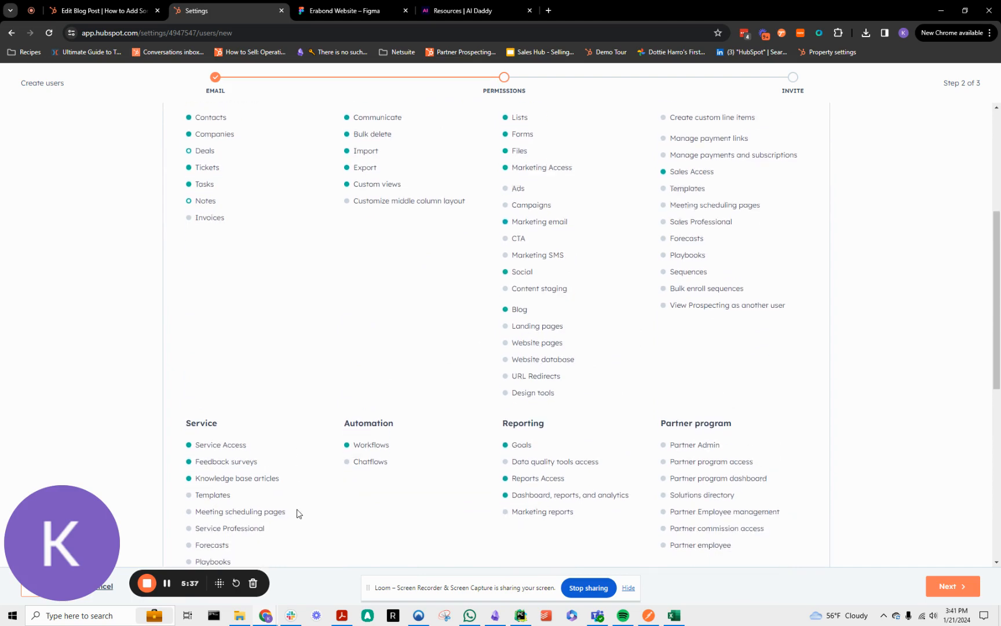
{"action": "scroll", "coordinate": [434, 356], "scroll_direction": "up", "scroll_amount": 3}
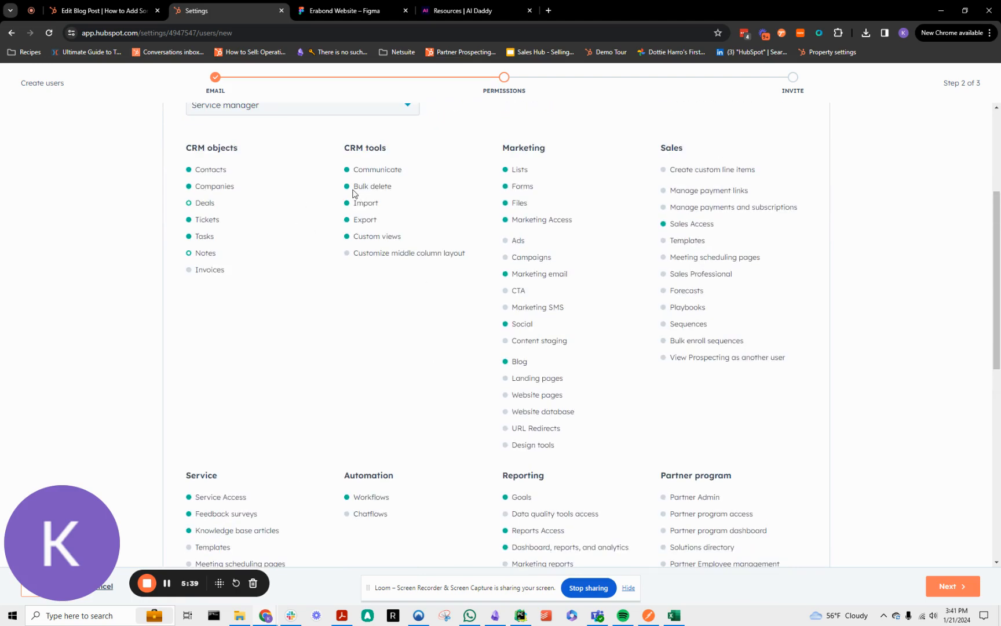
{"action": "mouse_move", "coordinate": [353, 193]}
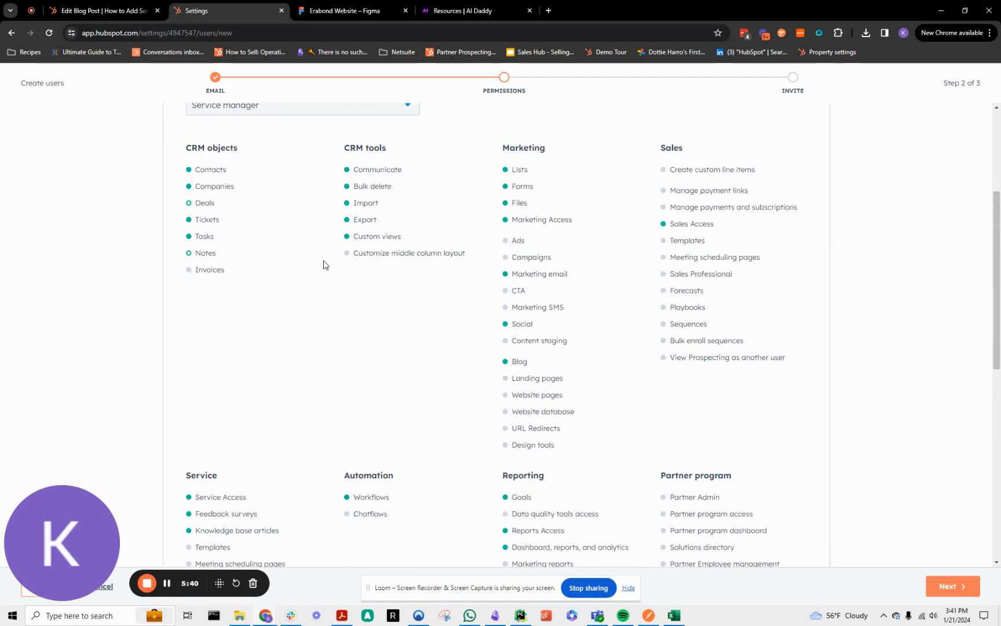
{"action": "scroll", "coordinate": [284, 377], "scroll_direction": "down", "scroll_amount": 5}
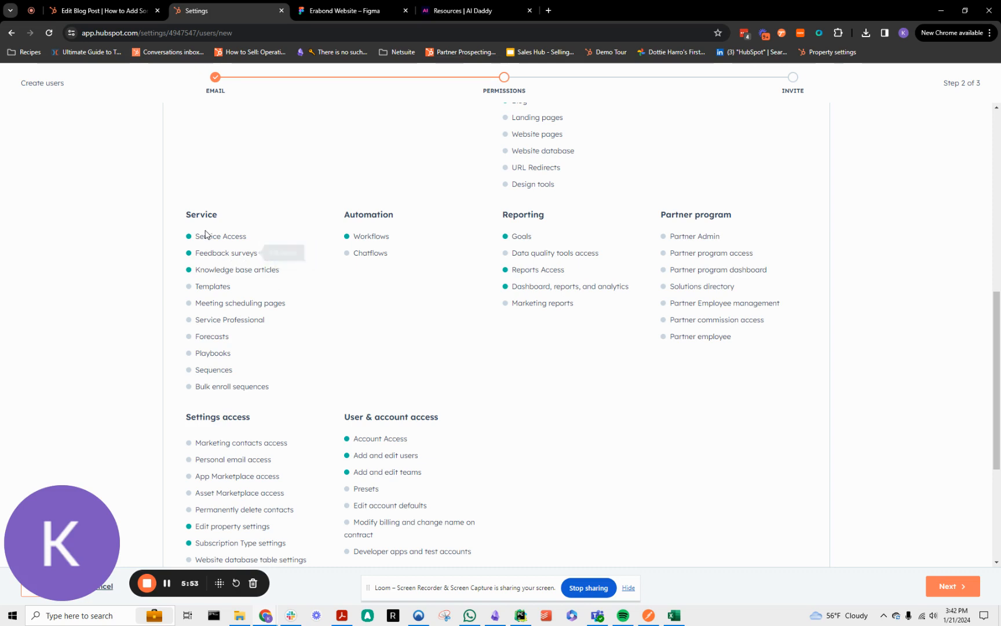
Change the permission template to Service rep and review its CRM objects, CRM tools, Service and Reporting permissions.
{"action": "scroll", "coordinate": [503, 148], "scroll_direction": "up", "scroll_amount": 3}
{"action": "scroll", "coordinate": [503, 148], "scroll_direction": "up", "scroll_amount": 3}
{"action": "left_click", "coordinate": [365, 217]}
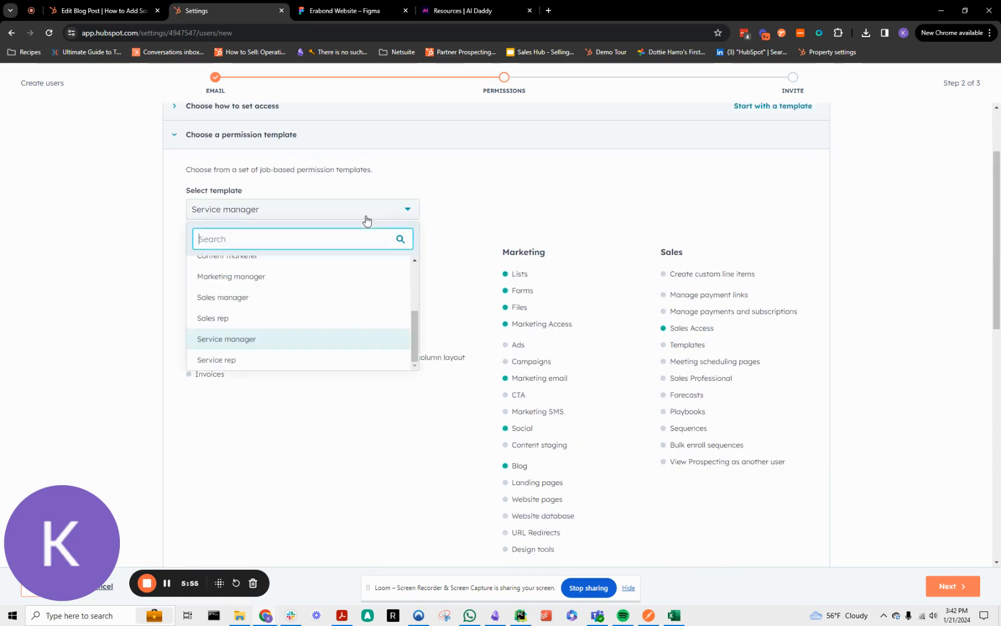
{"action": "left_click", "coordinate": [323, 356]}
{"action": "scroll", "coordinate": [324, 341], "scroll_direction": "down", "scroll_amount": 1}
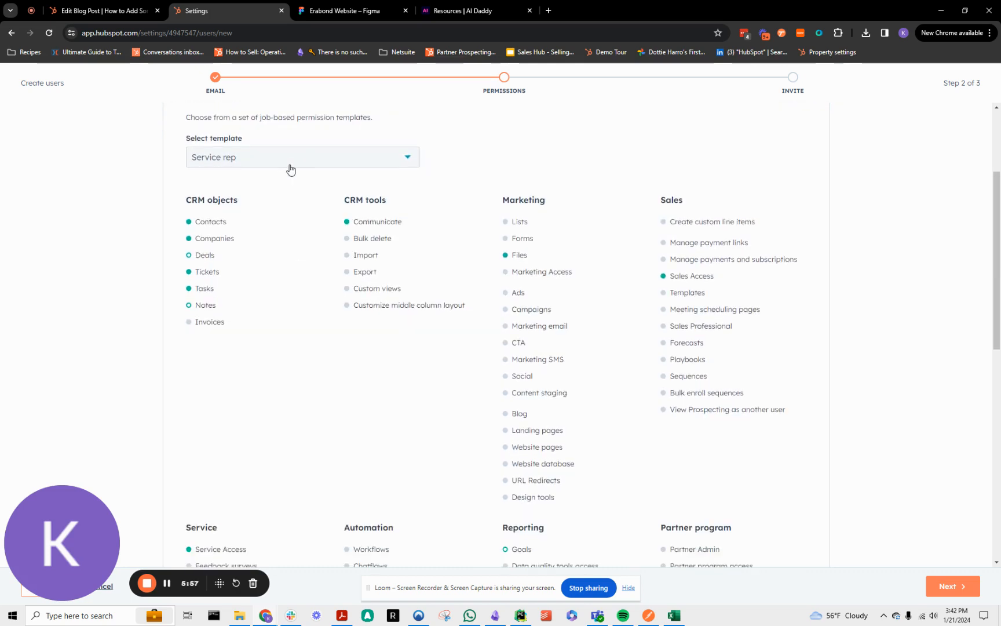
{"action": "scroll", "coordinate": [431, 313], "scroll_direction": "down", "scroll_amount": 2}
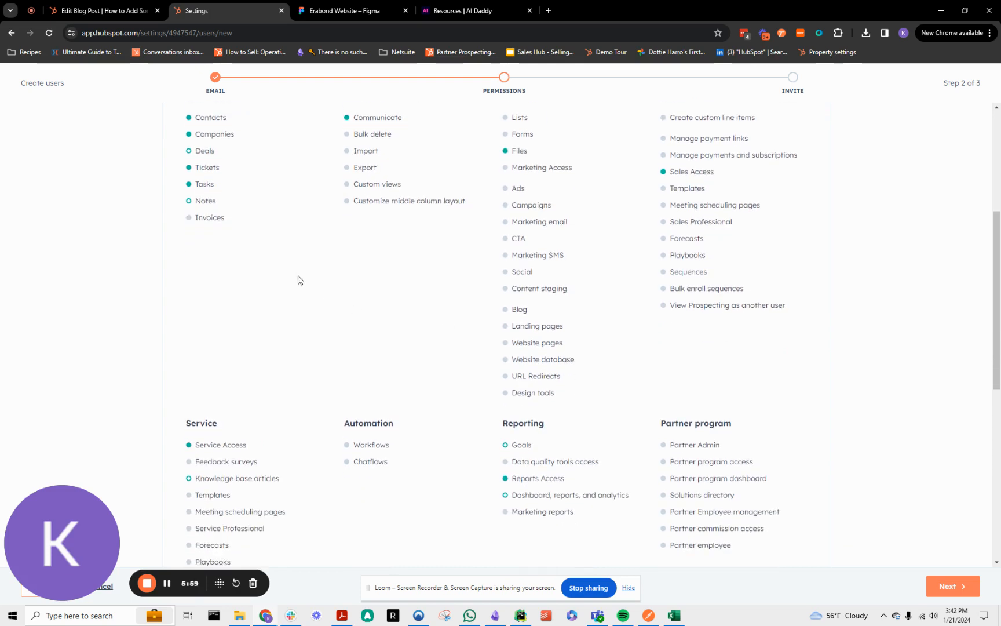
{"action": "scroll", "coordinate": [231, 190], "scroll_direction": "up", "scroll_amount": 1}
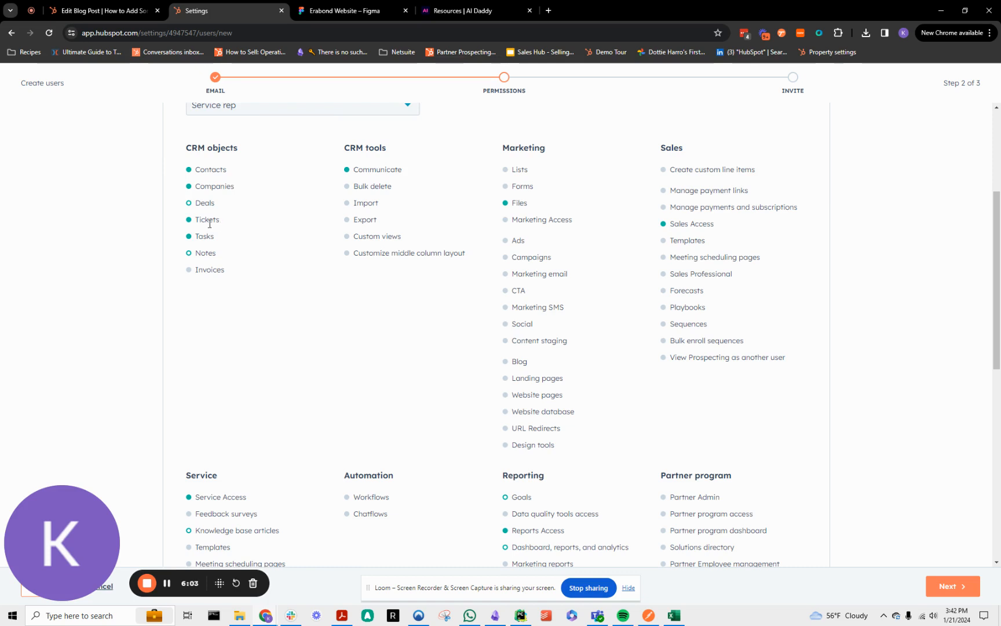
{"action": "scroll", "coordinate": [223, 271], "scroll_direction": "down", "scroll_amount": 1}
{"action": "scroll", "coordinate": [228, 445], "scroll_direction": "down", "scroll_amount": 1}
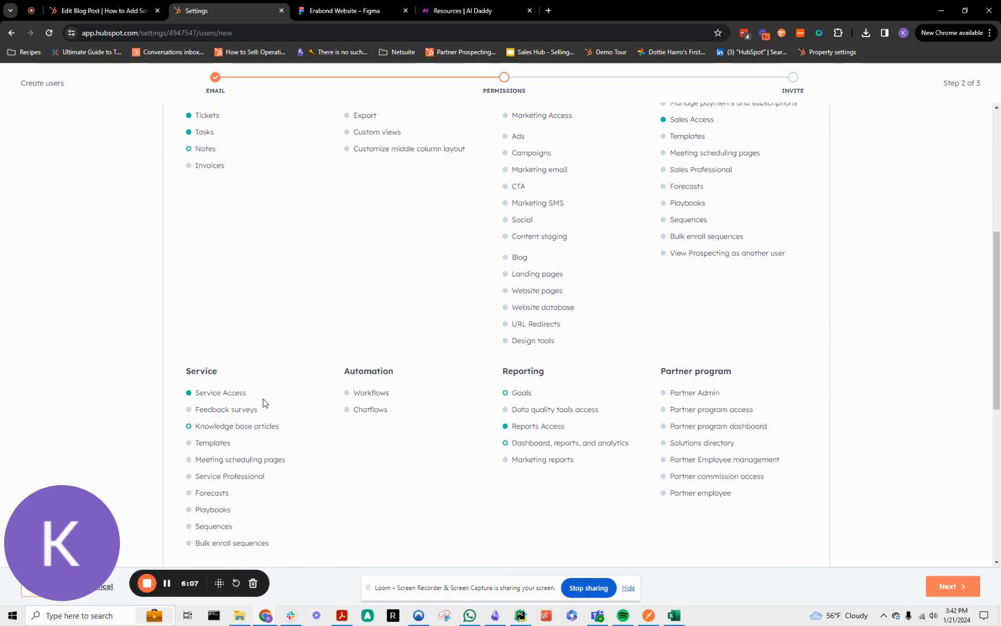
{"action": "scroll", "coordinate": [711, 435], "scroll_direction": "up", "scroll_amount": 5}
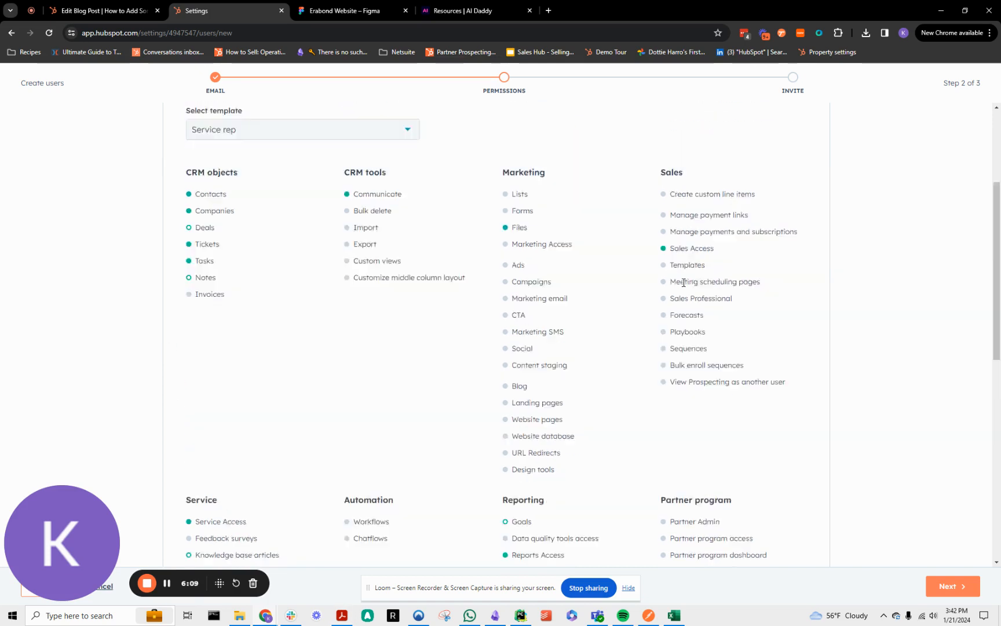
{"action": "left_click", "coordinate": [341, 314]}
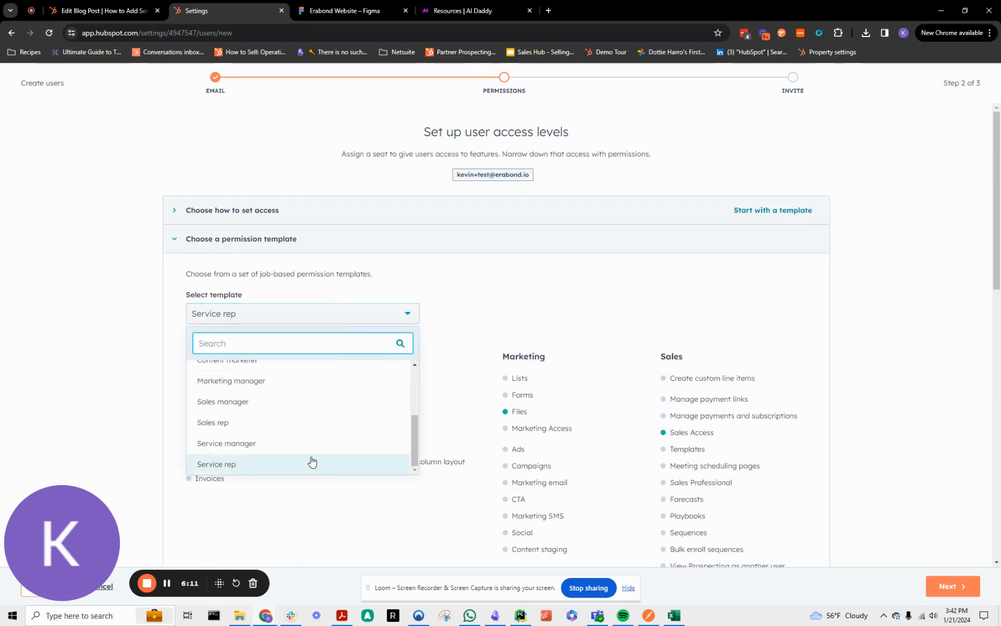
{"action": "scroll", "coordinate": [308, 458], "scroll_direction": "up", "scroll_amount": 5}
{"action": "scroll", "coordinate": [308, 415], "scroll_direction": "down", "scroll_amount": 5}
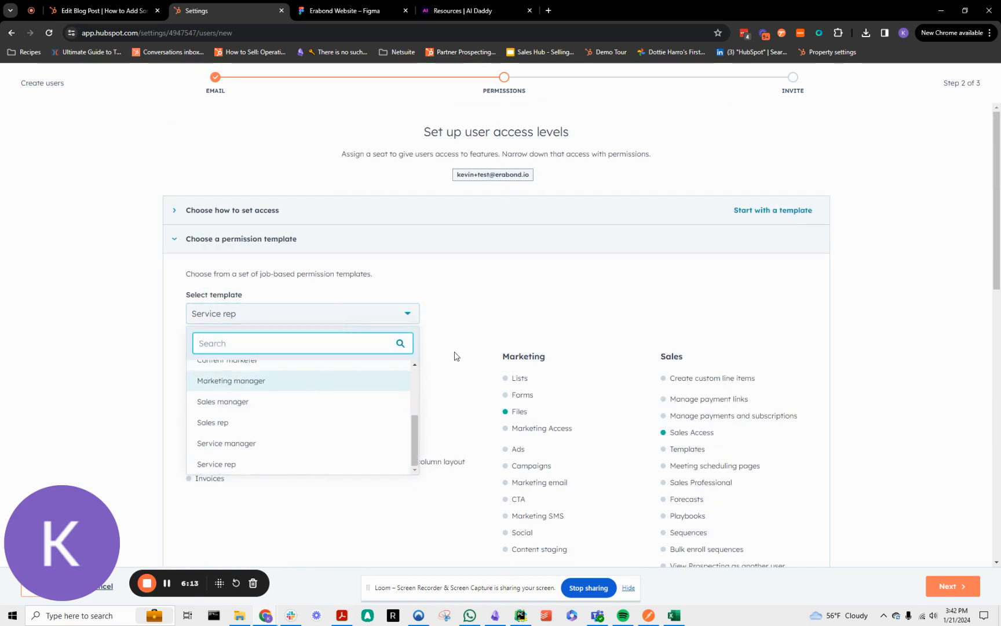
{"action": "left_click", "coordinate": [515, 324]}
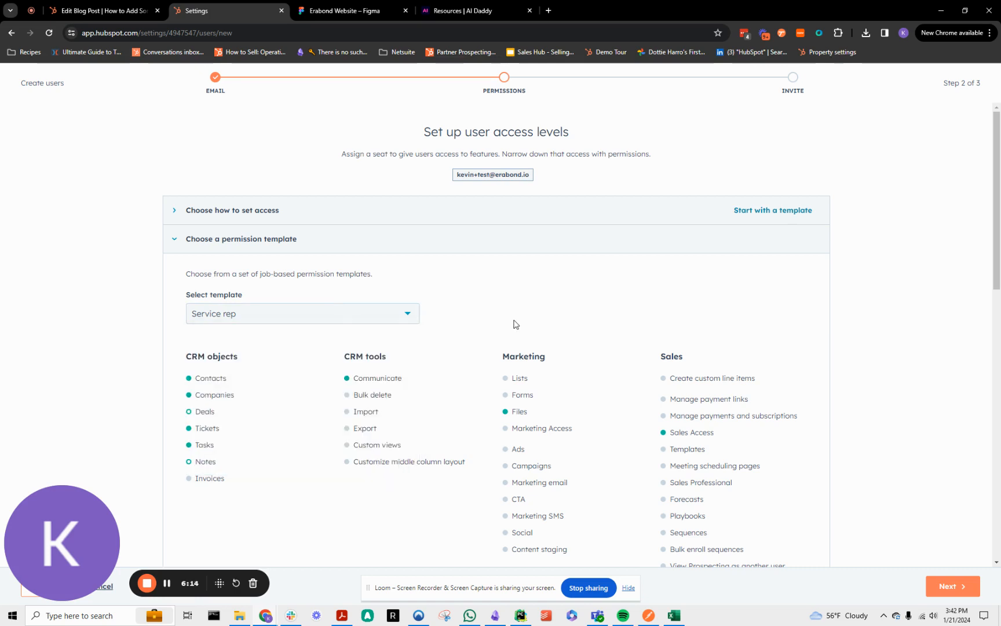
Continue with the Service rep template, review the summarized permissions and send the user invitation.
{"action": "left_click", "coordinate": [950, 586]}
{"action": "scroll", "coordinate": [607, 390], "scroll_direction": "down", "scroll_amount": 5}
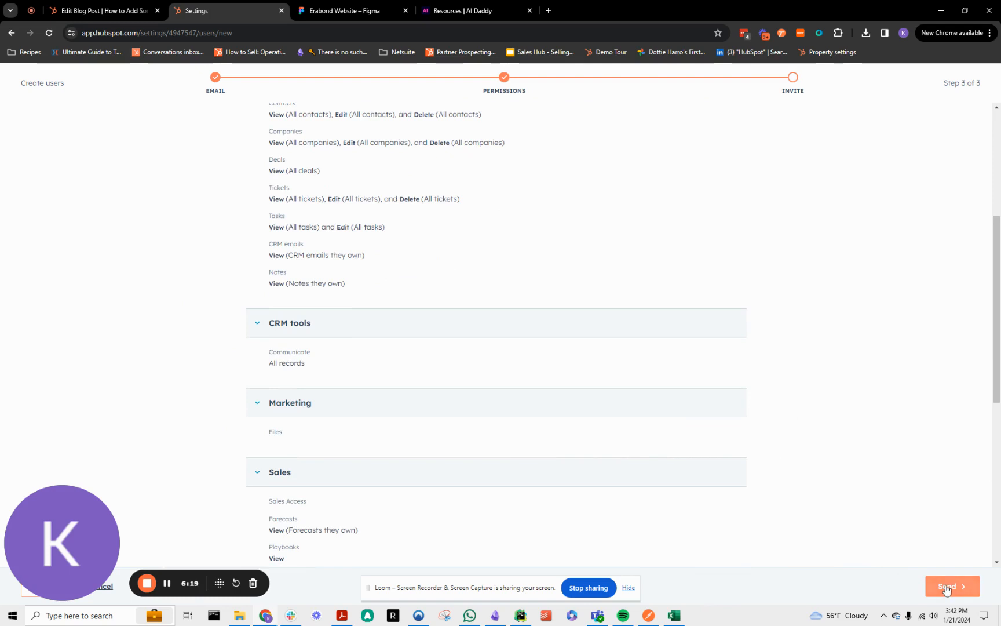
{"action": "scroll", "coordinate": [491, 331], "scroll_direction": "down", "scroll_amount": 5}
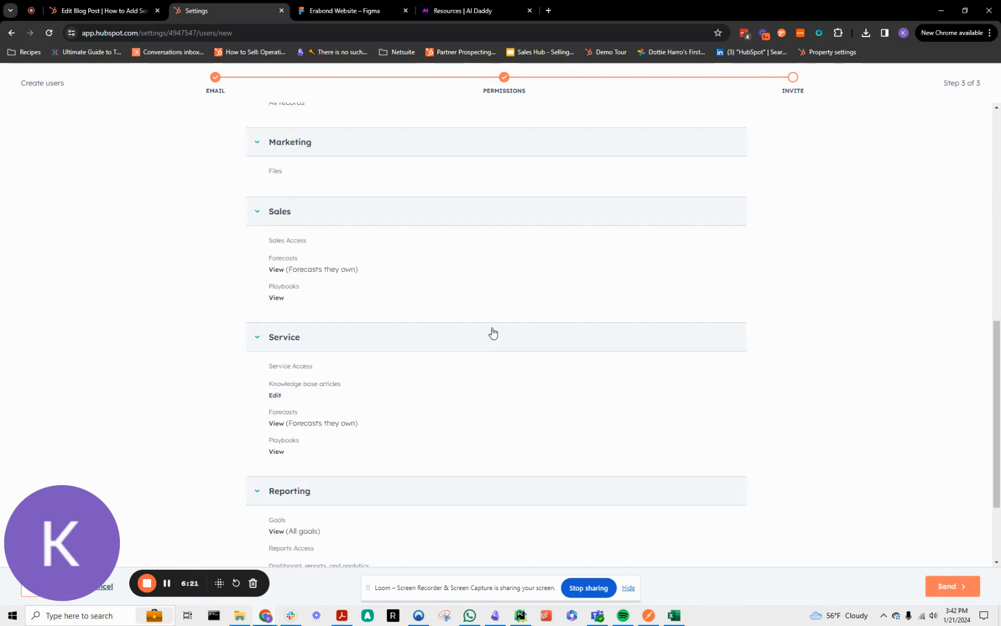
{"action": "scroll", "coordinate": [441, 406], "scroll_direction": "down", "scroll_amount": 2}
{"action": "scroll", "coordinate": [451, 396], "scroll_direction": "up", "scroll_amount": 8}
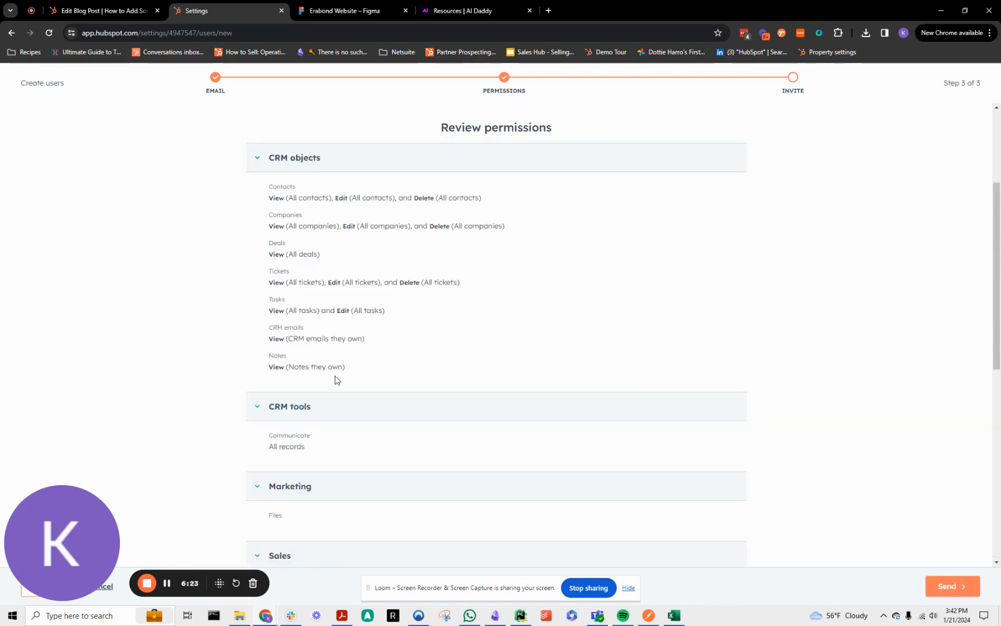
{"action": "left_click", "coordinate": [935, 585]}
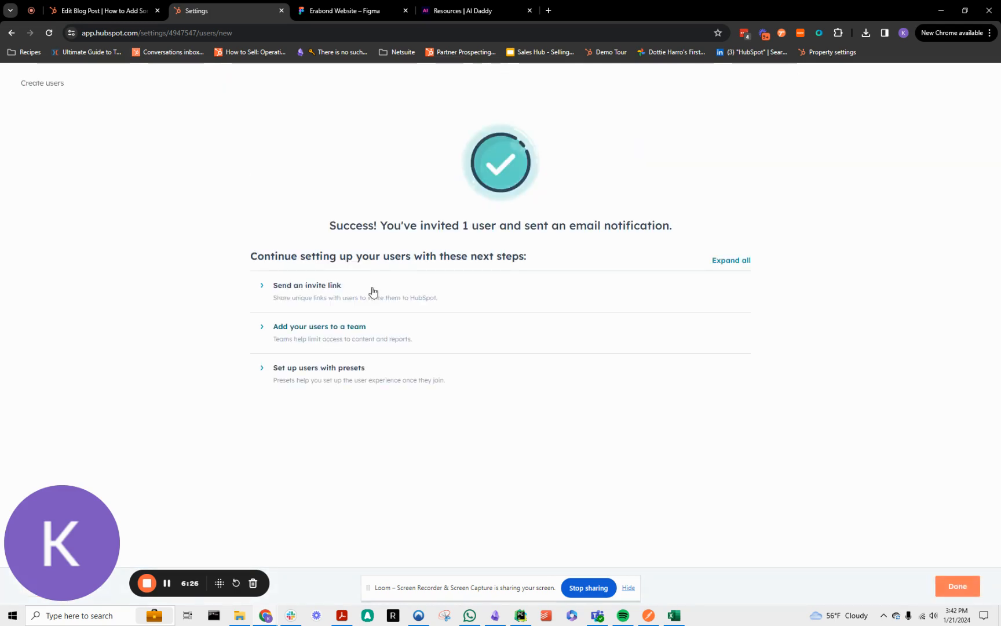
Expand the invite link options and select Executive as the user's main team and Fulfillment as the extra team.
{"action": "left_click", "coordinate": [298, 295]}
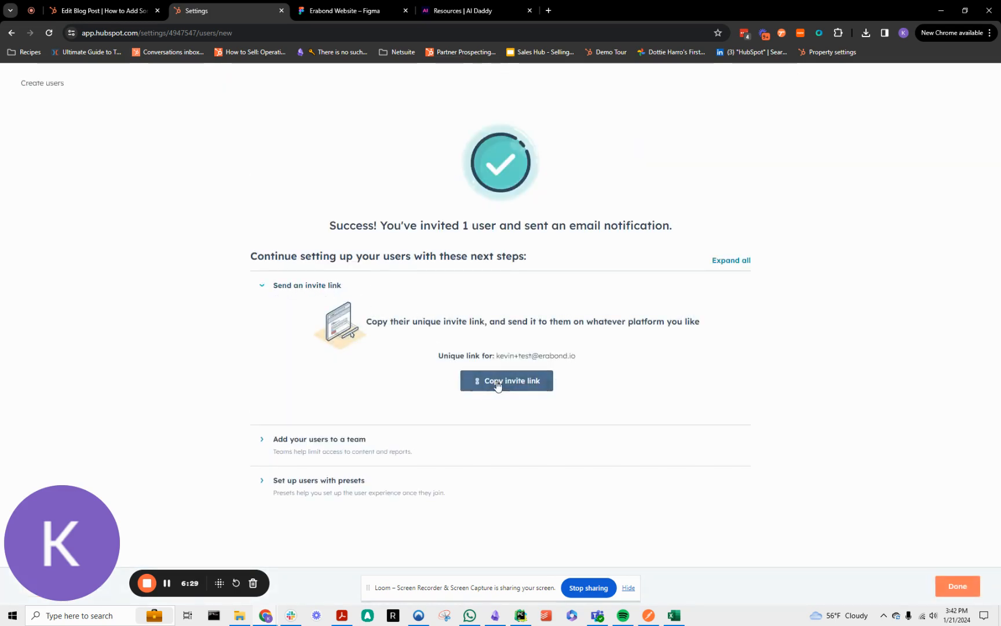
{"action": "left_click", "coordinate": [353, 440]}
{"action": "left_click", "coordinate": [383, 447]}
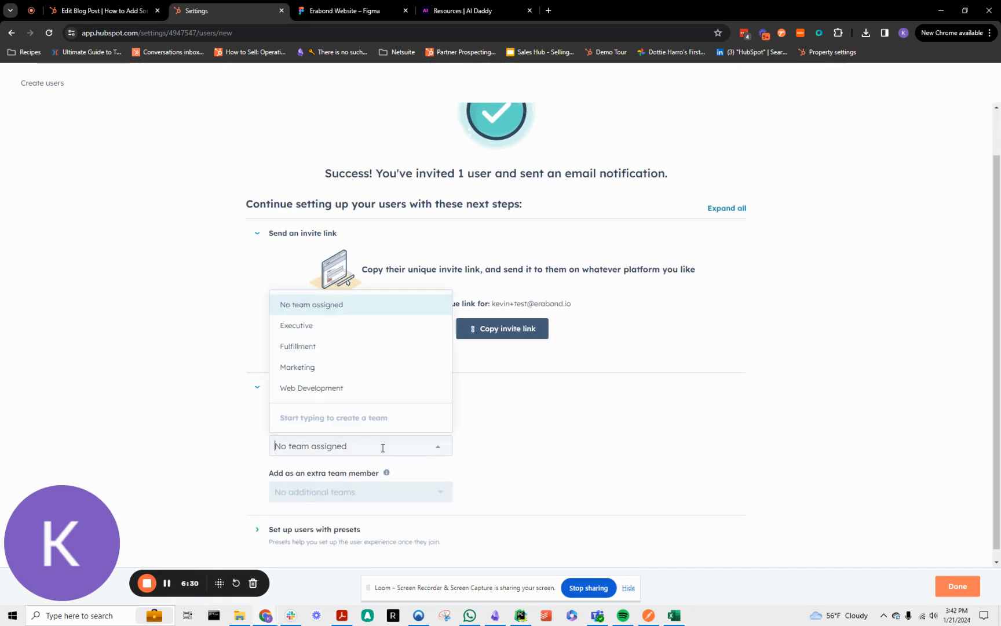
{"action": "left_click", "coordinate": [305, 325]}
{"action": "scroll", "coordinate": [338, 503], "scroll_direction": "down", "scroll_amount": 1}
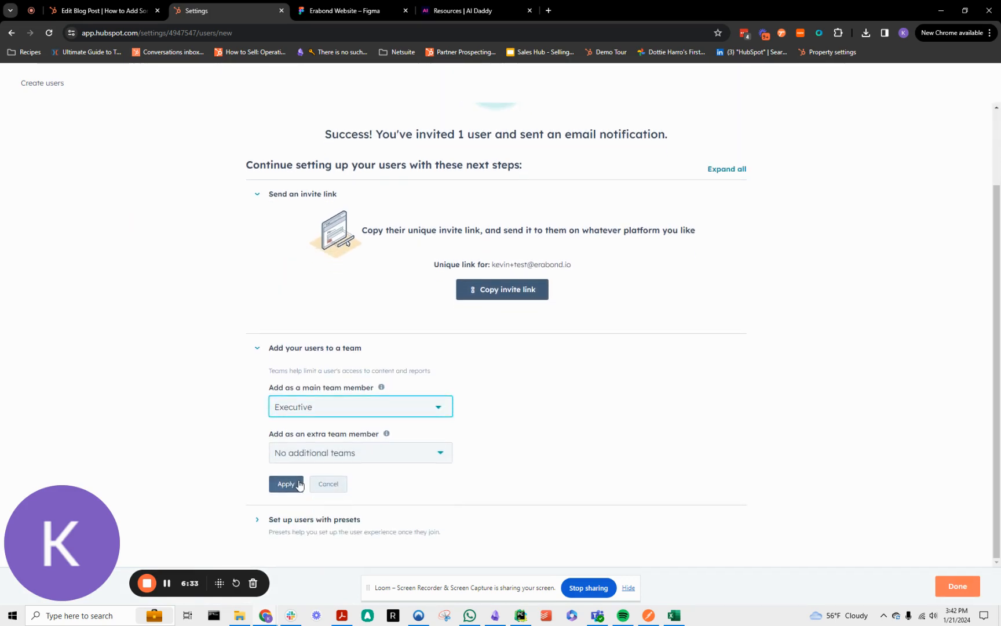
{"action": "left_click", "coordinate": [299, 458]}
{"action": "left_click", "coordinate": [313, 502]}
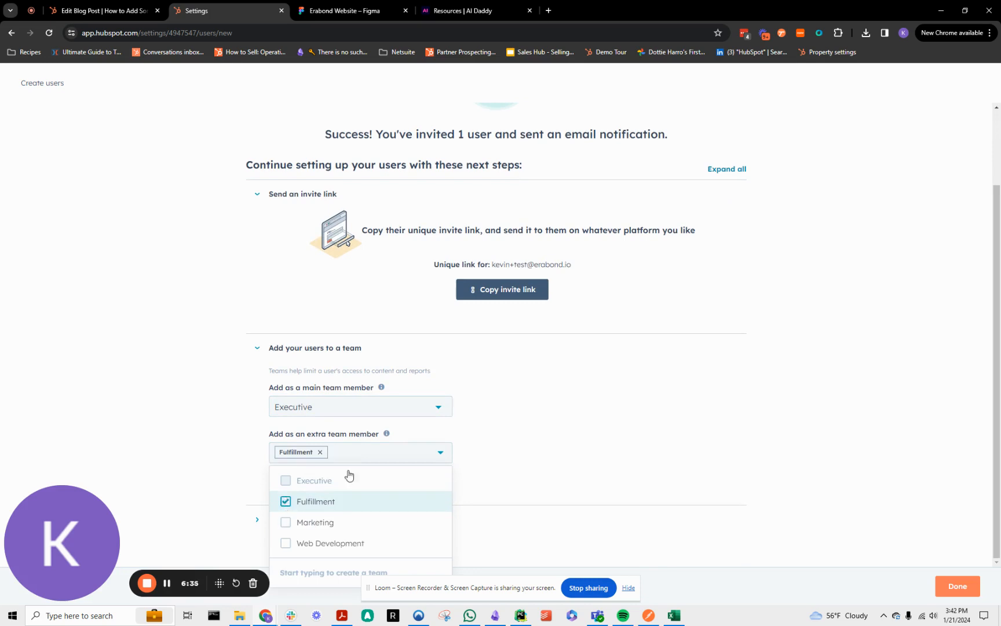
{"action": "left_click", "coordinate": [434, 451]}
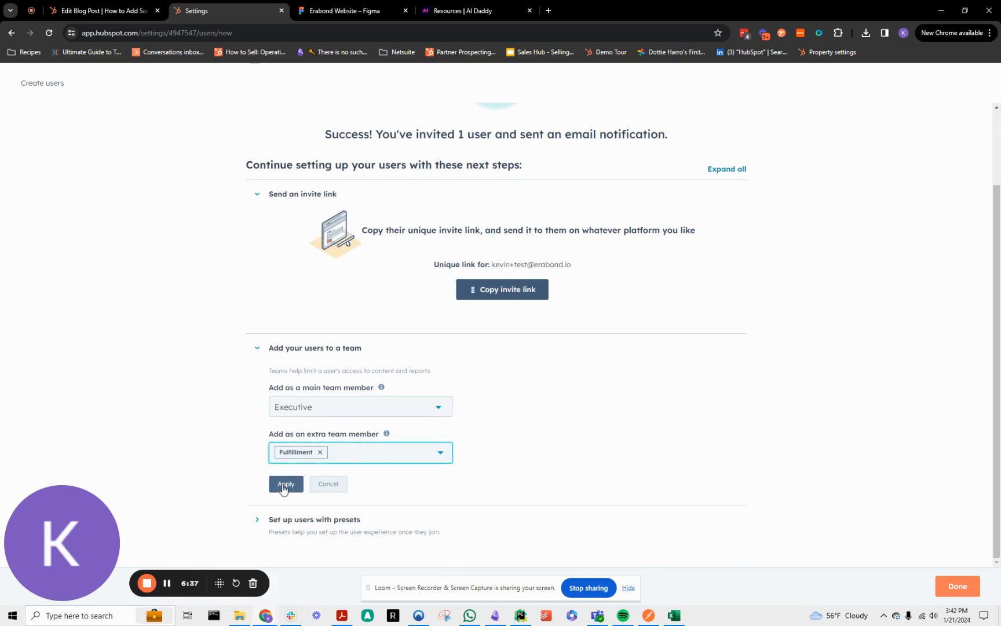
Expand the preset setup for the invited user and check which presets are available.
{"action": "left_click", "coordinate": [331, 520]}
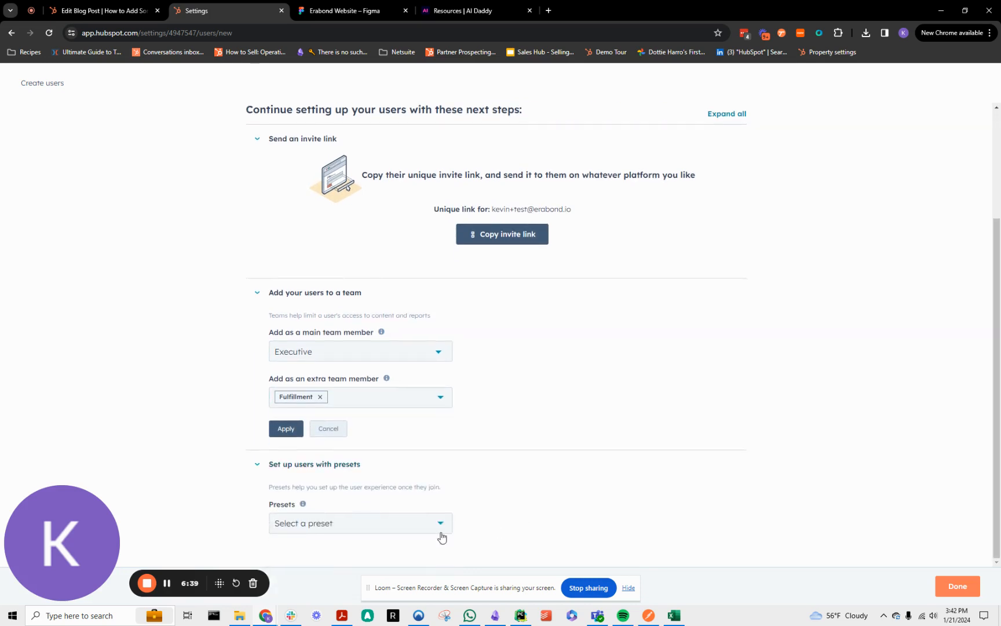
{"action": "left_click", "coordinate": [402, 526]}
{"action": "left_click", "coordinate": [416, 530]}
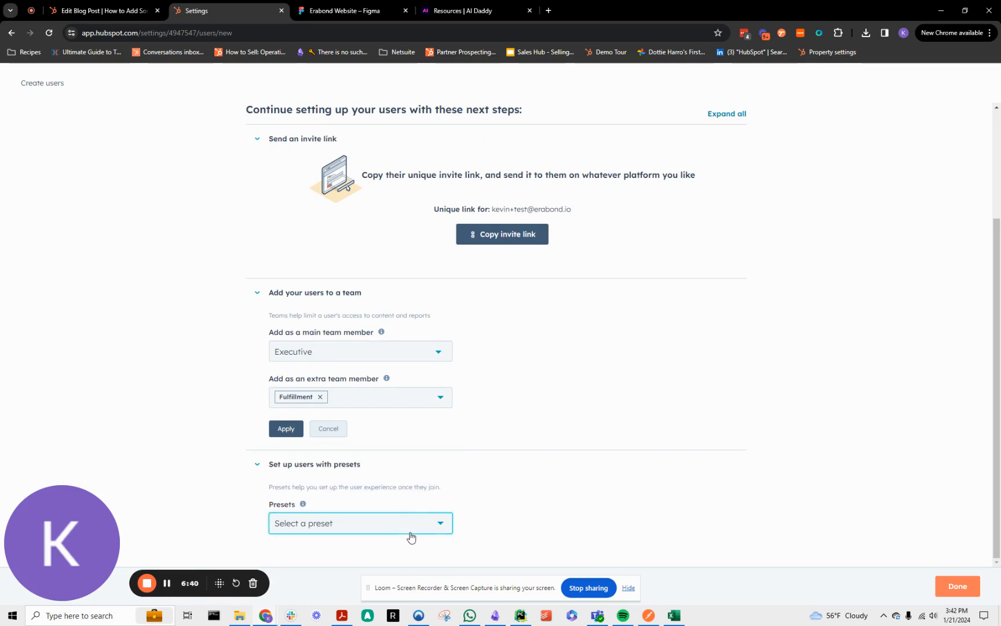
{"action": "left_click", "coordinate": [363, 532]}
{"action": "left_click", "coordinate": [398, 509]}
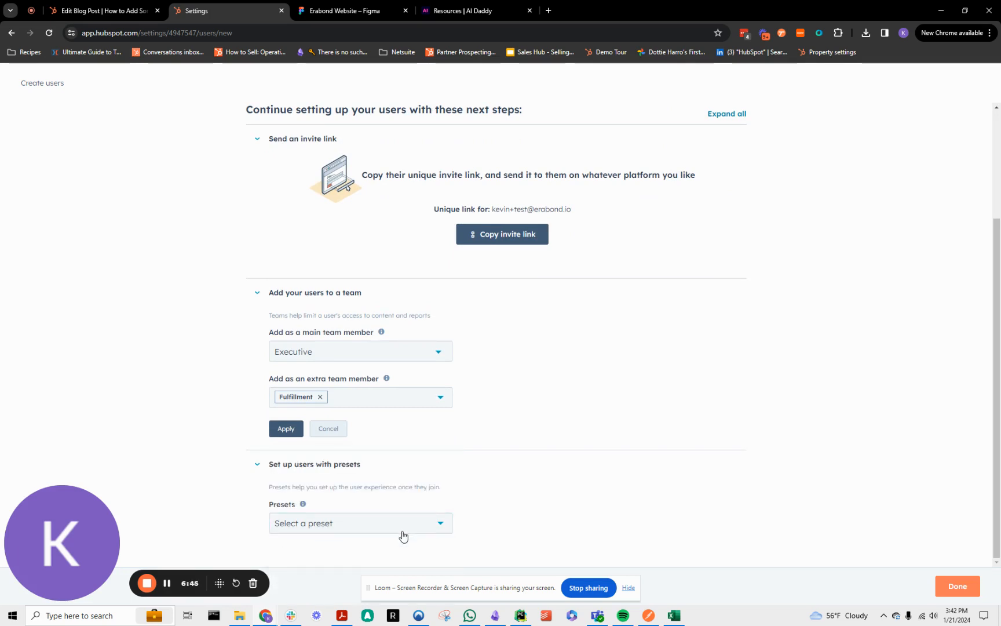
{"action": "scroll", "coordinate": [525, 268], "scroll_direction": "up", "scroll_amount": 3}
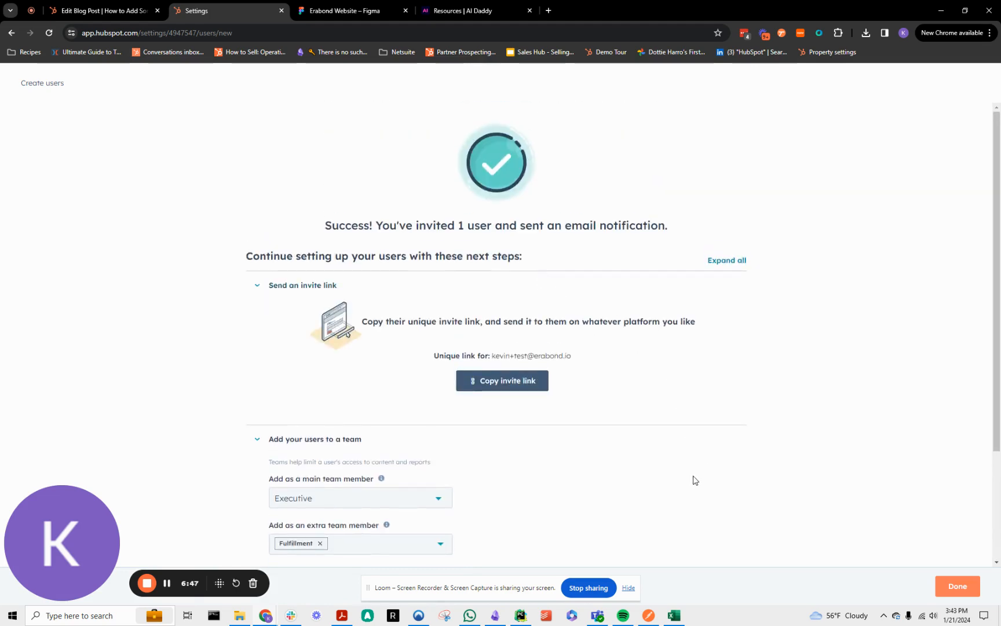
Finish the user creation and open the new user's permissions for editing with all of them expanded.
{"action": "left_click", "coordinate": [957, 585]}
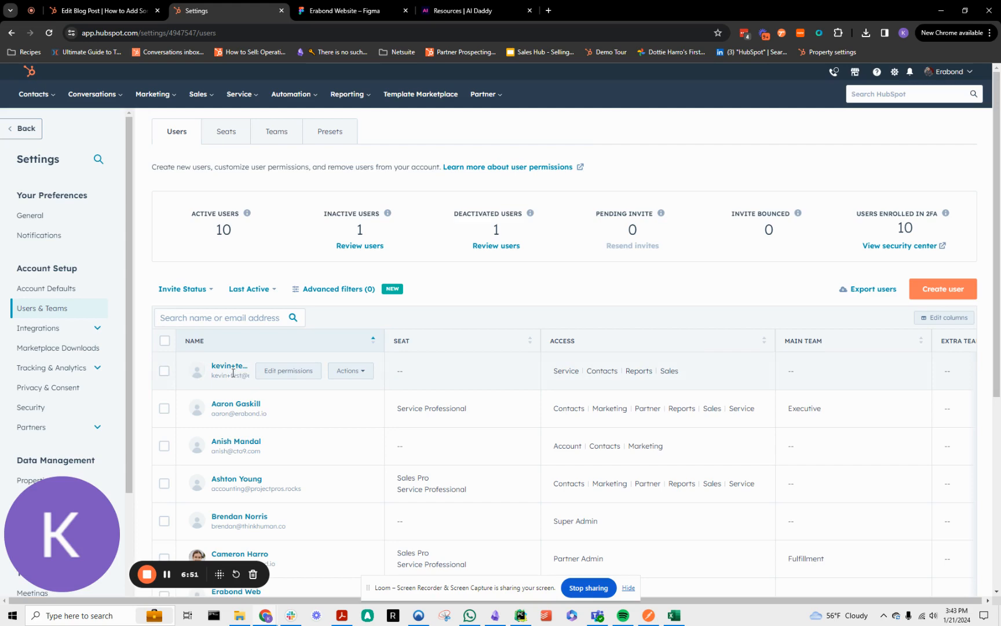
{"action": "left_click", "coordinate": [288, 371]}
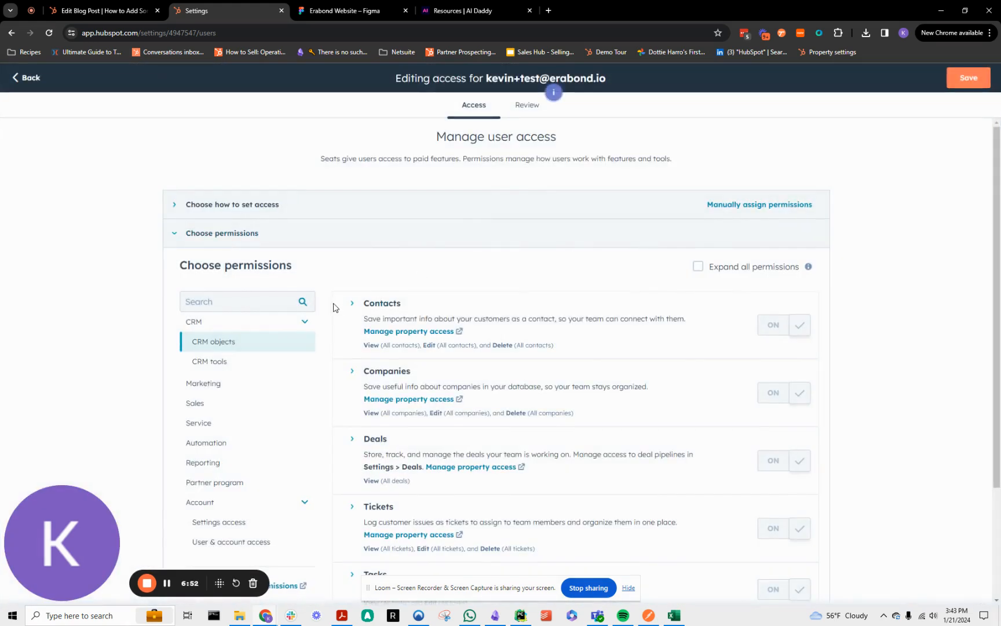
{"action": "scroll", "coordinate": [693, 272], "scroll_direction": "down", "scroll_amount": 2}
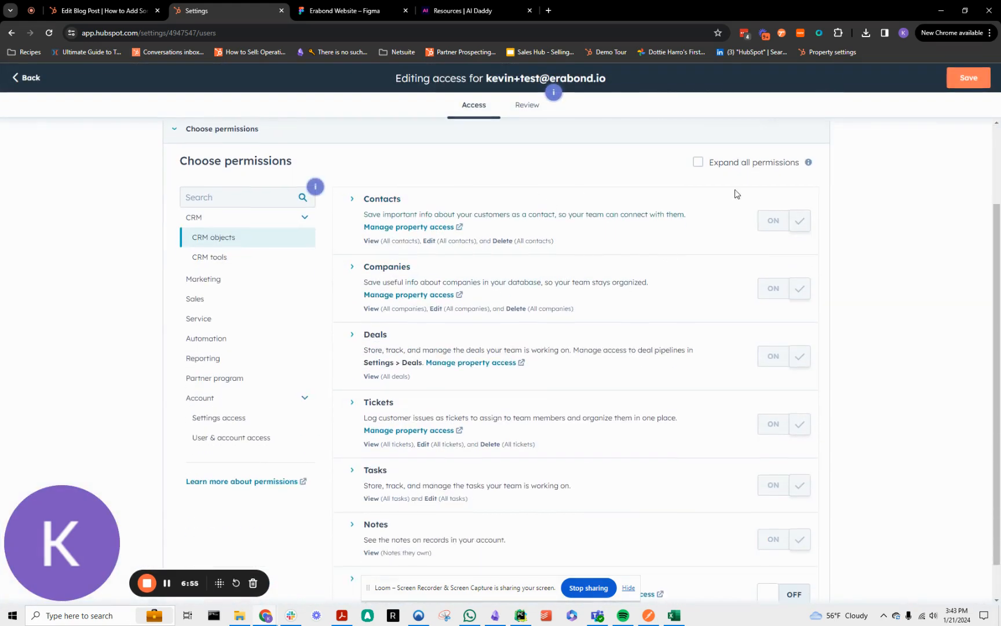
{"action": "left_click", "coordinate": [698, 162]}
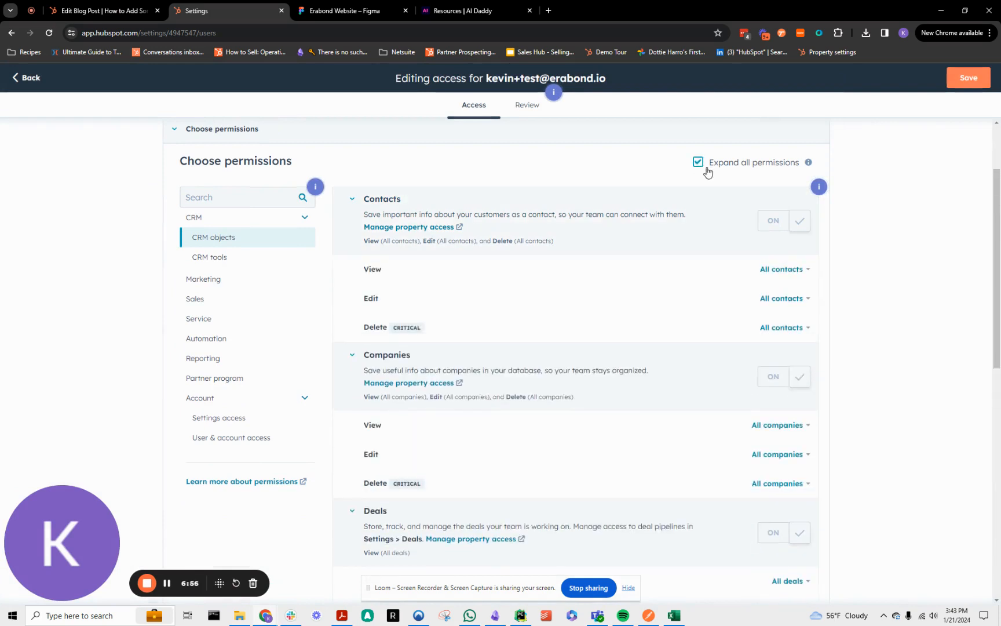
Set the new user's Delete permission to None for both Contacts and Companies.
{"action": "left_click", "coordinate": [775, 328]}
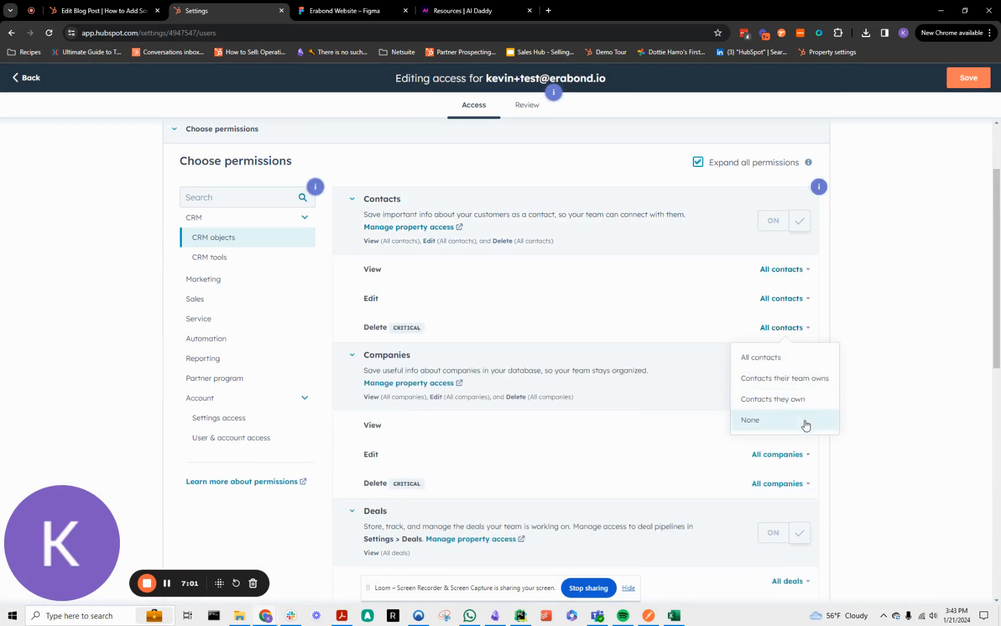
{"action": "left_click", "coordinate": [803, 426]}
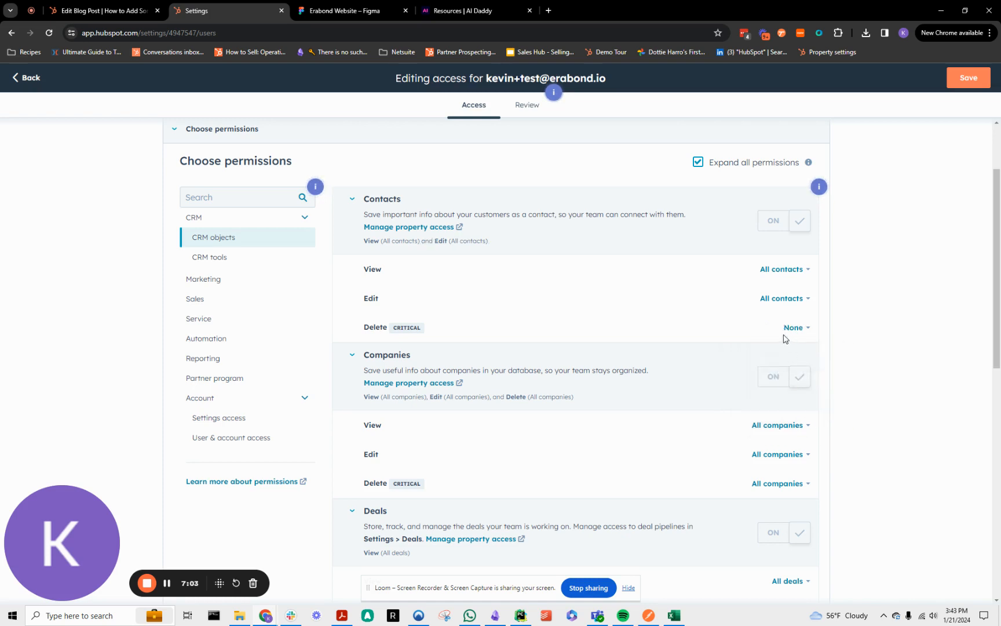
{"action": "left_click", "coordinate": [799, 329]}
{"action": "left_click", "coordinate": [800, 428]}
{"action": "left_click", "coordinate": [798, 480]}
{"action": "left_click", "coordinate": [756, 575]}
Set the user's Delete permission for Tickets to None.
{"action": "scroll", "coordinate": [793, 493], "scroll_direction": "down", "scroll_amount": 3}
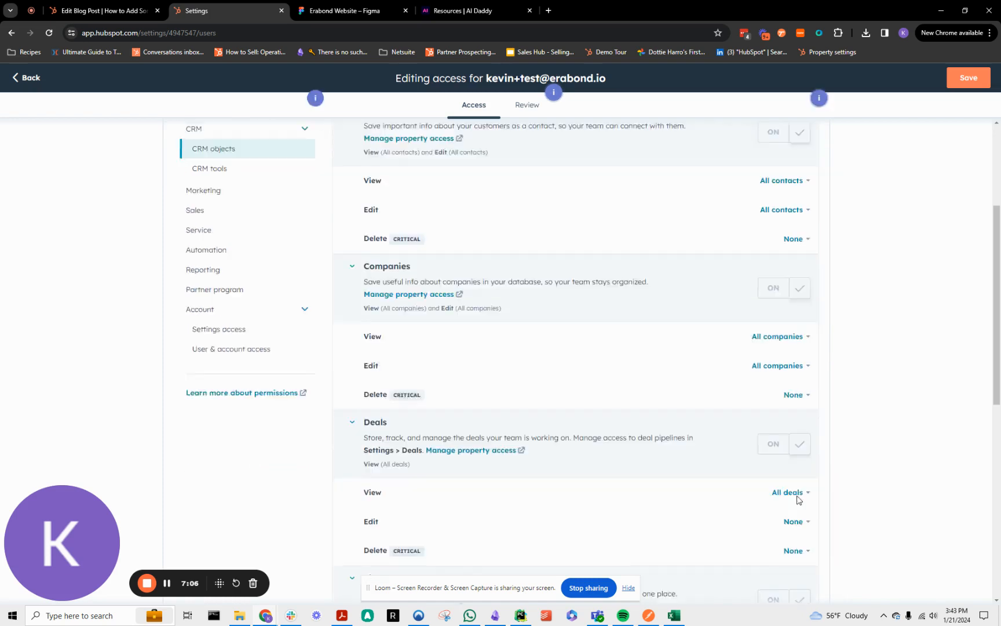
{"action": "left_click", "coordinate": [793, 483]}
{"action": "scroll", "coordinate": [793, 469], "scroll_direction": "down", "scroll_amount": 6}
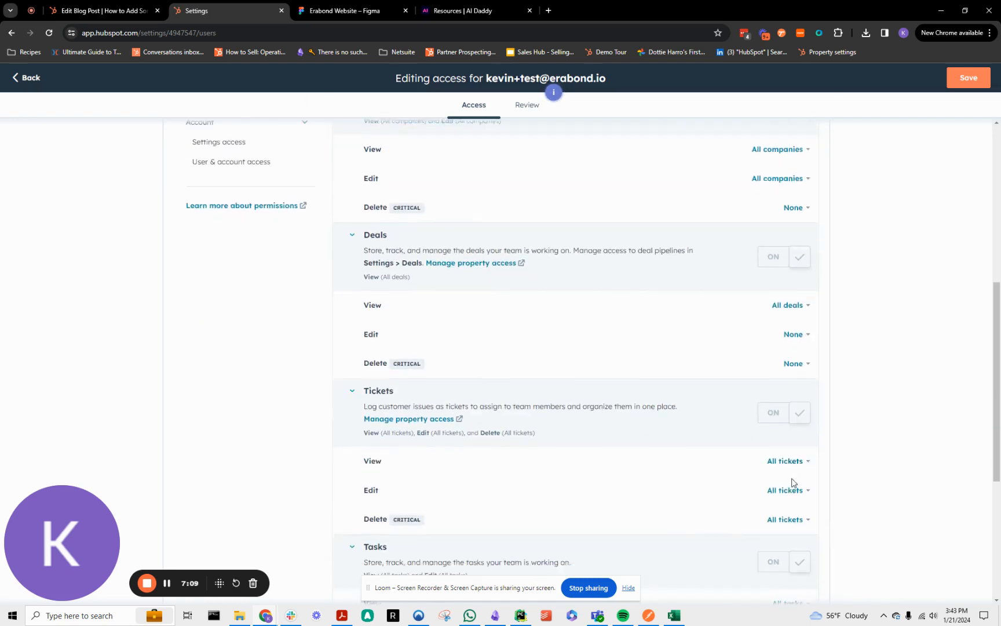
{"action": "left_click", "coordinate": [787, 326]}
{"action": "left_click", "coordinate": [758, 417]}
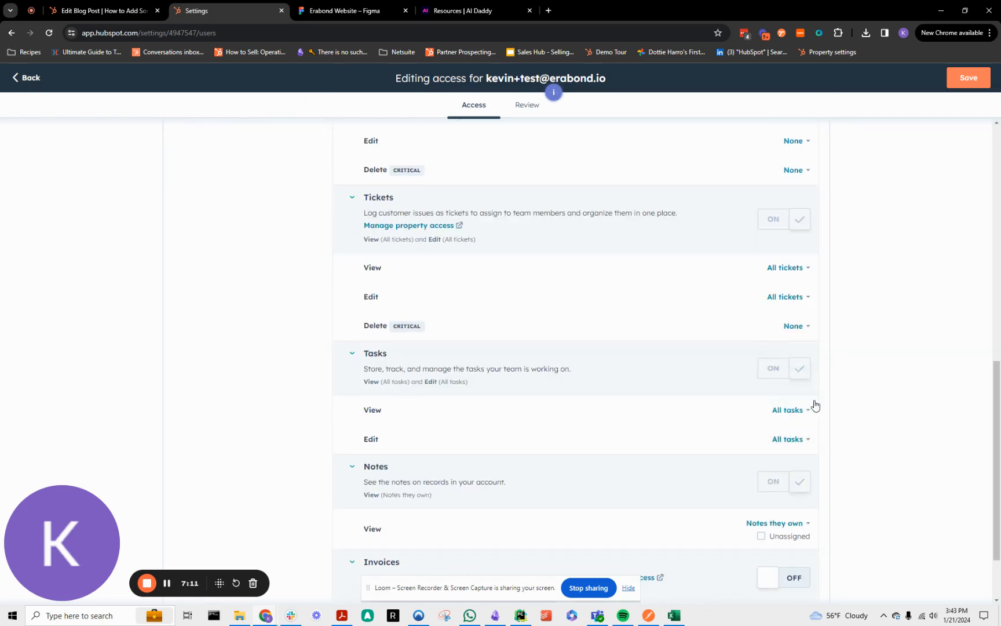
Set the user's Edit permission for Tasks to None.
{"action": "left_click", "coordinate": [807, 437]}
{"action": "left_click", "coordinate": [759, 530]}
Review the user's CRM object permissions and the CRM tools permissions such as bulk delete, import and export.
{"action": "scroll", "coordinate": [664, 202], "scroll_direction": "down", "scroll_amount": 2}
{"action": "scroll", "coordinate": [262, 272], "scroll_direction": "up", "scroll_amount": 12}
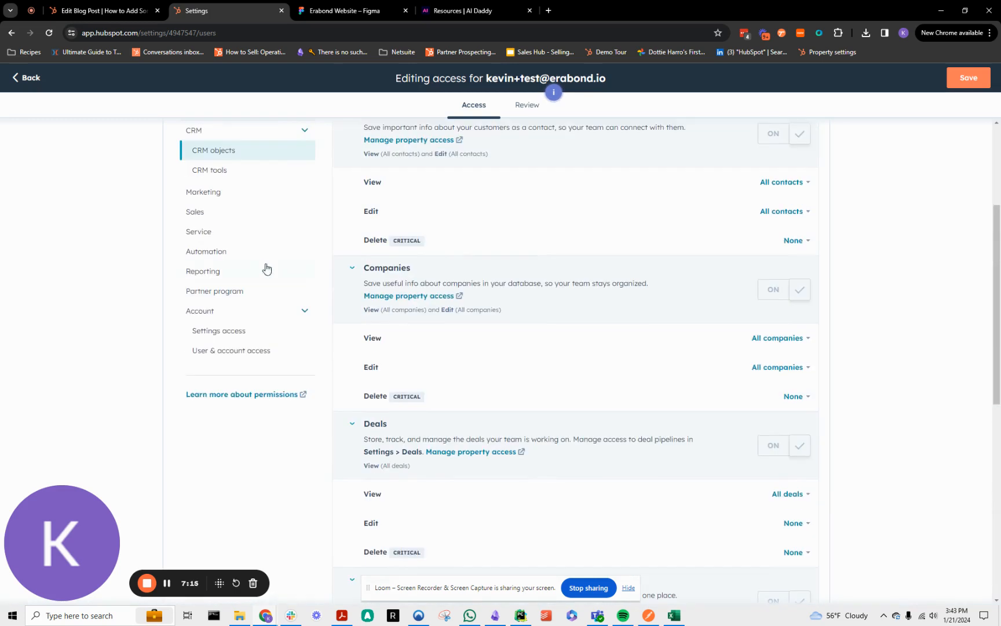
{"action": "left_click", "coordinate": [184, 353]}
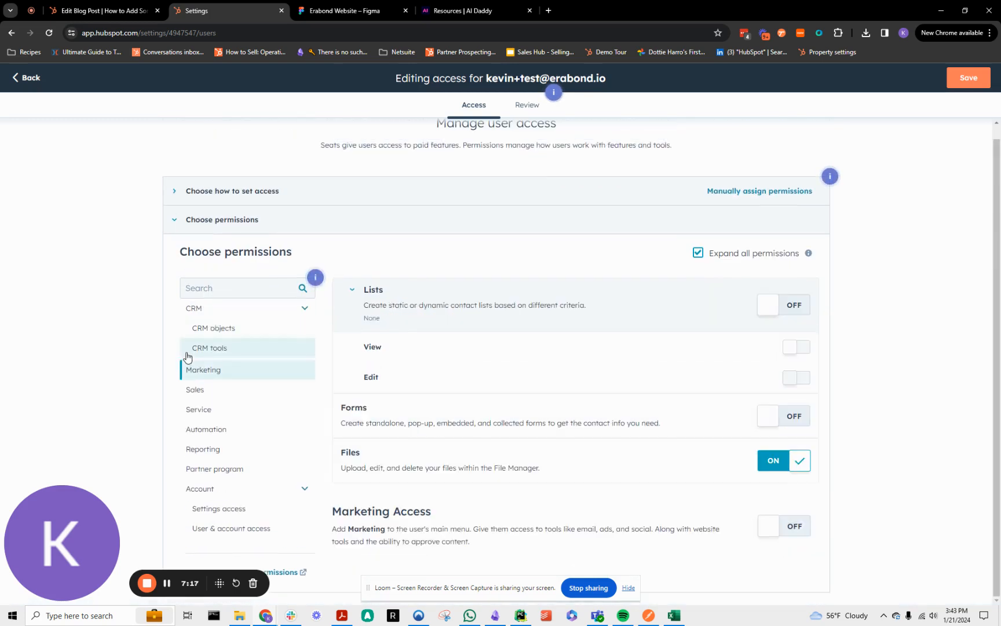
{"action": "left_click", "coordinate": [245, 329]}
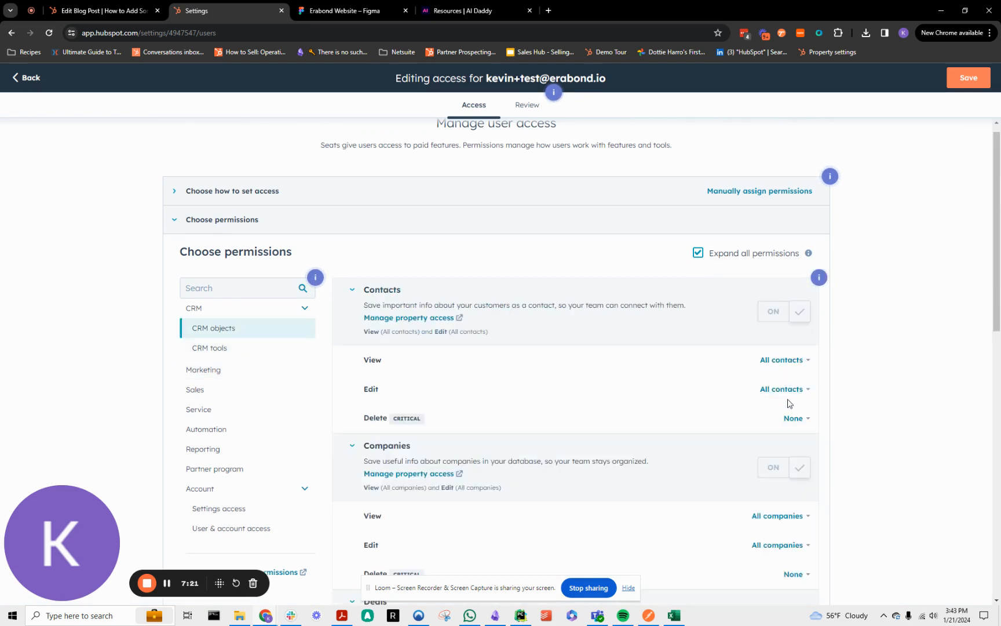
{"action": "scroll", "coordinate": [606, 468], "scroll_direction": "down", "scroll_amount": 10}
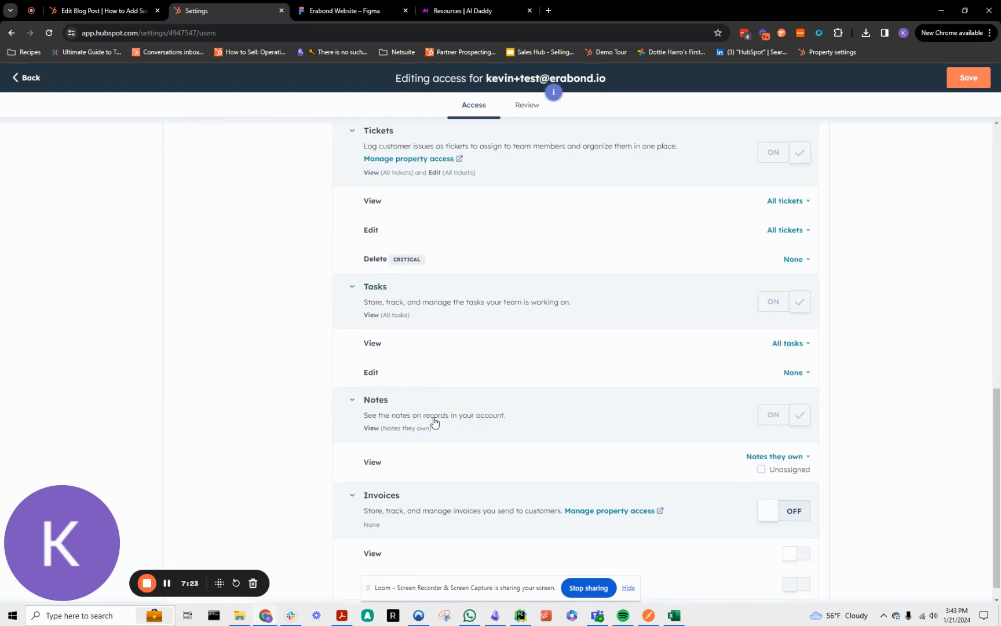
{"action": "scroll", "coordinate": [490, 398], "scroll_direction": "up", "scroll_amount": 7}
{"action": "scroll", "coordinate": [489, 398], "scroll_direction": "up", "scroll_amount": 3}
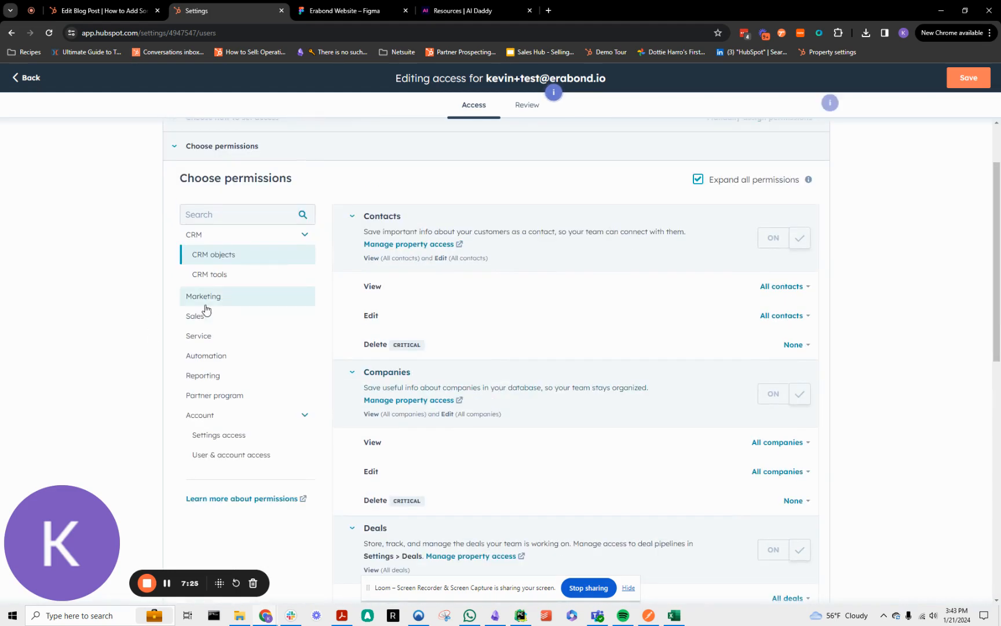
{"action": "left_click", "coordinate": [214, 278]}
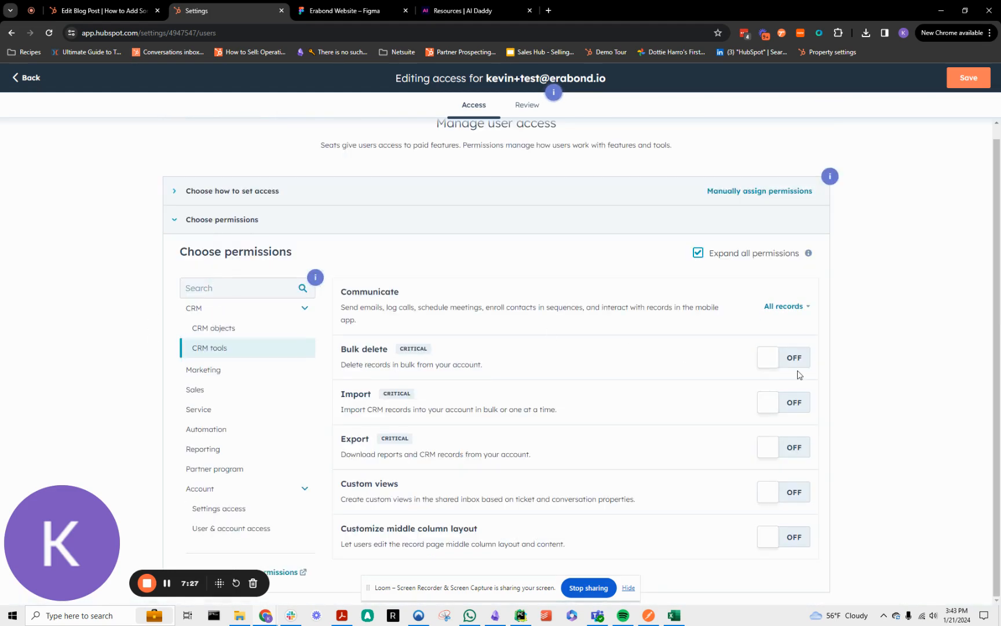
{"action": "mouse_move", "coordinate": [401, 352]}
Turn on Marketing Access for the user in the Marketing permissions.
{"action": "left_click", "coordinate": [214, 377]}
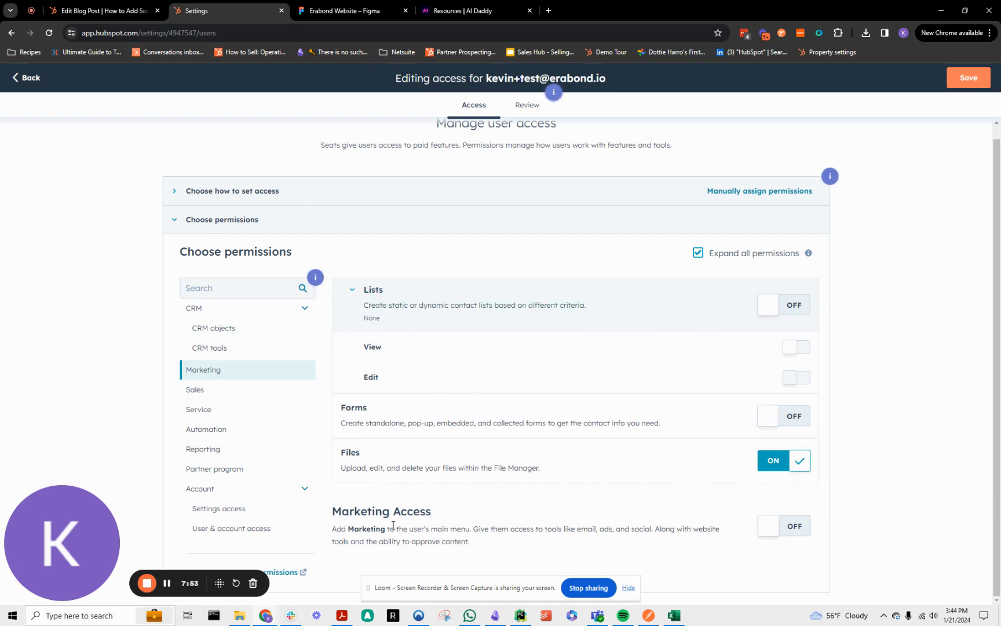
{"action": "left_click", "coordinate": [772, 527]}
{"action": "scroll", "coordinate": [702, 483], "scroll_direction": "down", "scroll_amount": 8}
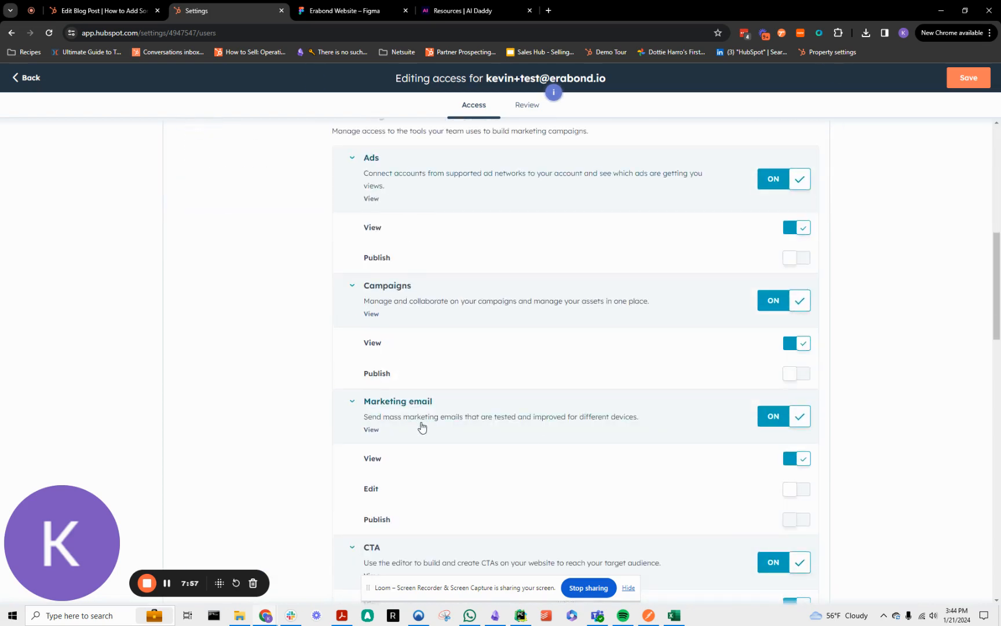
Look through the user's View, Edit and Publish permissions for the marketing tools and website tools.
{"action": "scroll", "coordinate": [420, 457], "scroll_direction": "down", "scroll_amount": 5}
{"action": "scroll", "coordinate": [463, 454], "scroll_direction": "down", "scroll_amount": 2}
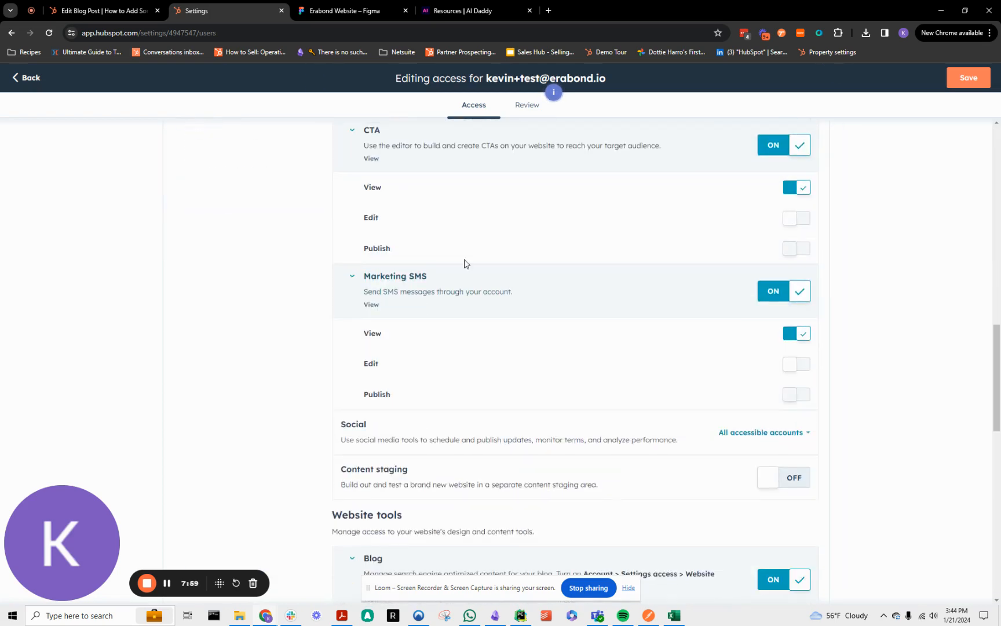
{"action": "scroll", "coordinate": [777, 443], "scroll_direction": "down", "scroll_amount": 2}
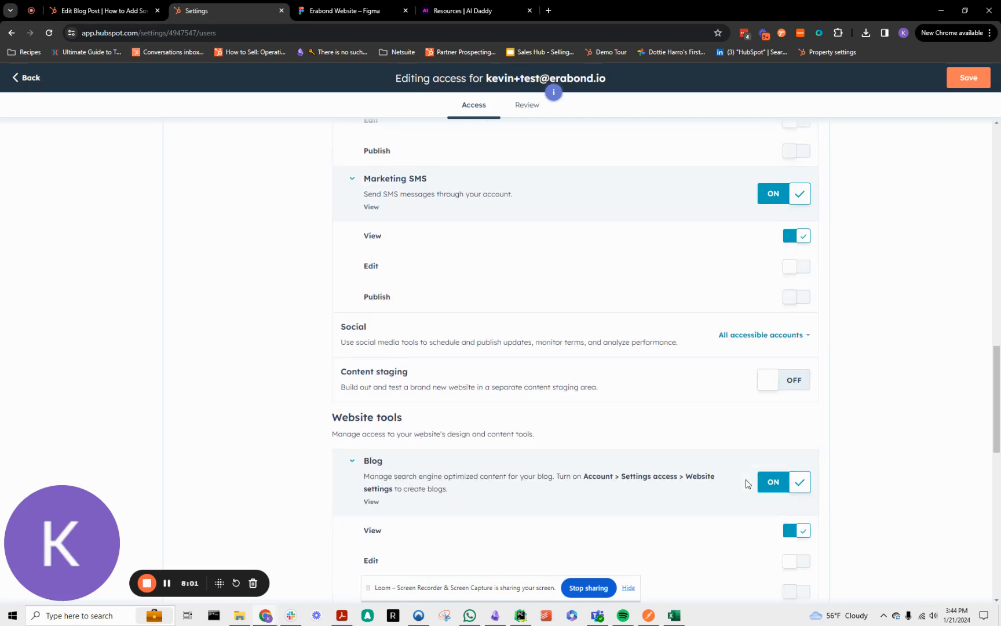
{"action": "scroll", "coordinate": [770, 399], "scroll_direction": "down", "scroll_amount": 3}
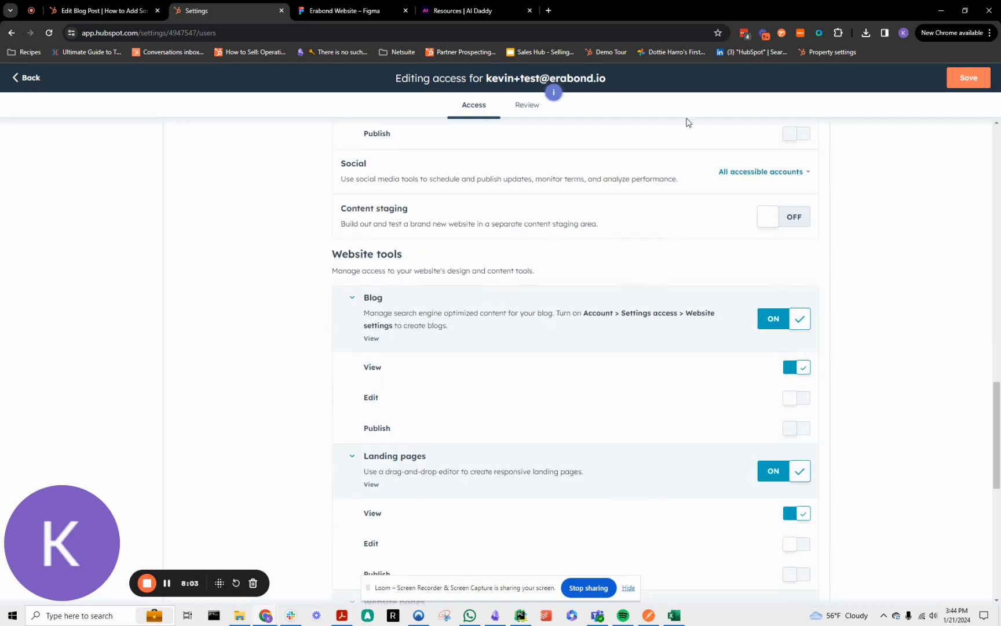
{"action": "scroll", "coordinate": [776, 266], "scroll_direction": "down", "scroll_amount": 3}
{"action": "scroll", "coordinate": [792, 320], "scroll_direction": "up", "scroll_amount": 5}
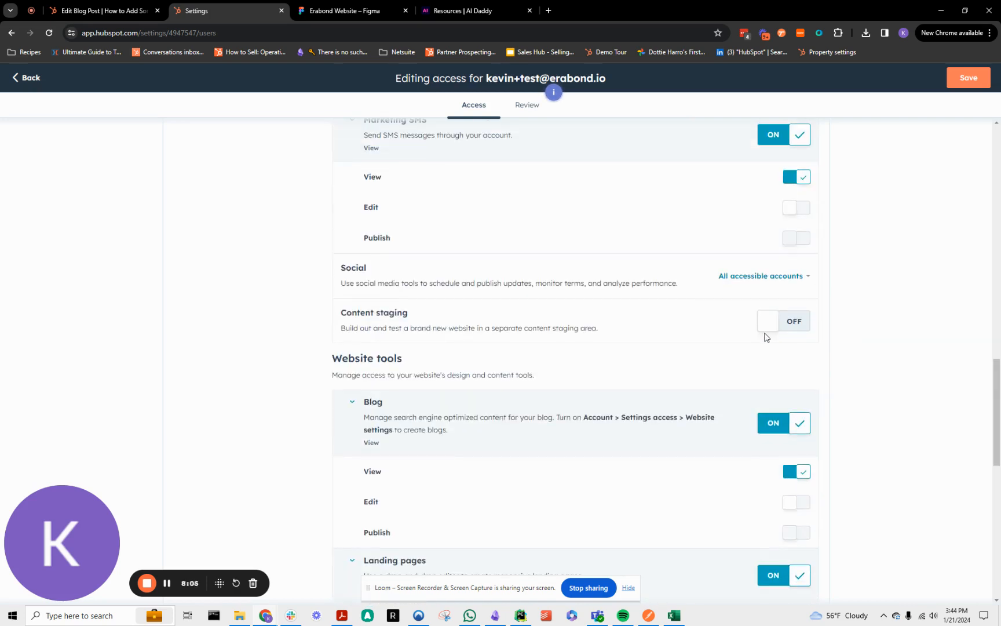
{"action": "scroll", "coordinate": [683, 338], "scroll_direction": "up", "scroll_amount": 10}
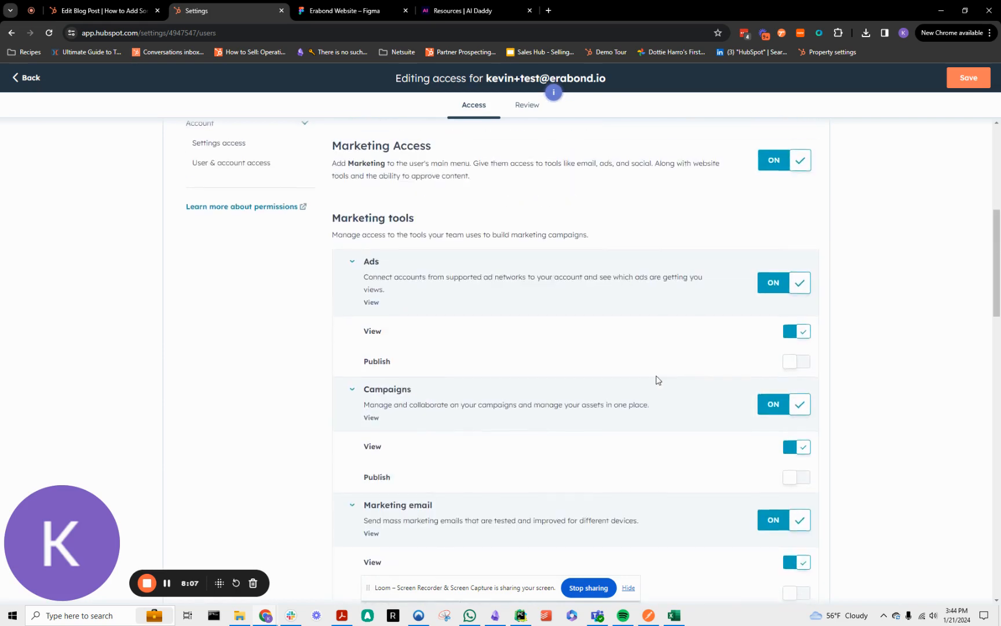
{"action": "scroll", "coordinate": [655, 380], "scroll_direction": "down", "scroll_amount": 11}
{"action": "scroll", "coordinate": [571, 438], "scroll_direction": "down", "scroll_amount": 1}
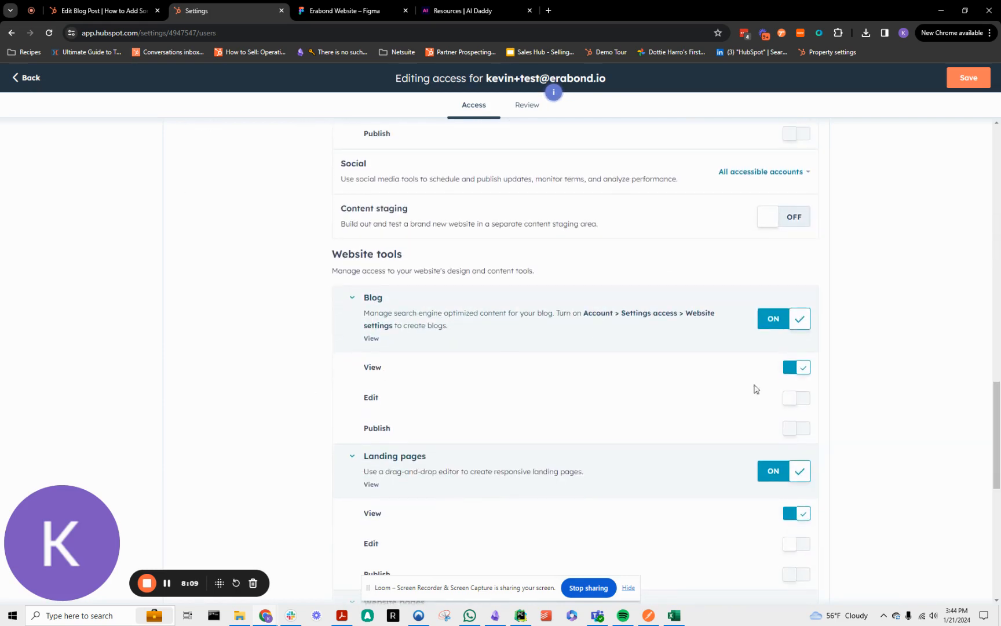
{"action": "scroll", "coordinate": [821, 439], "scroll_direction": "down", "scroll_amount": 3}
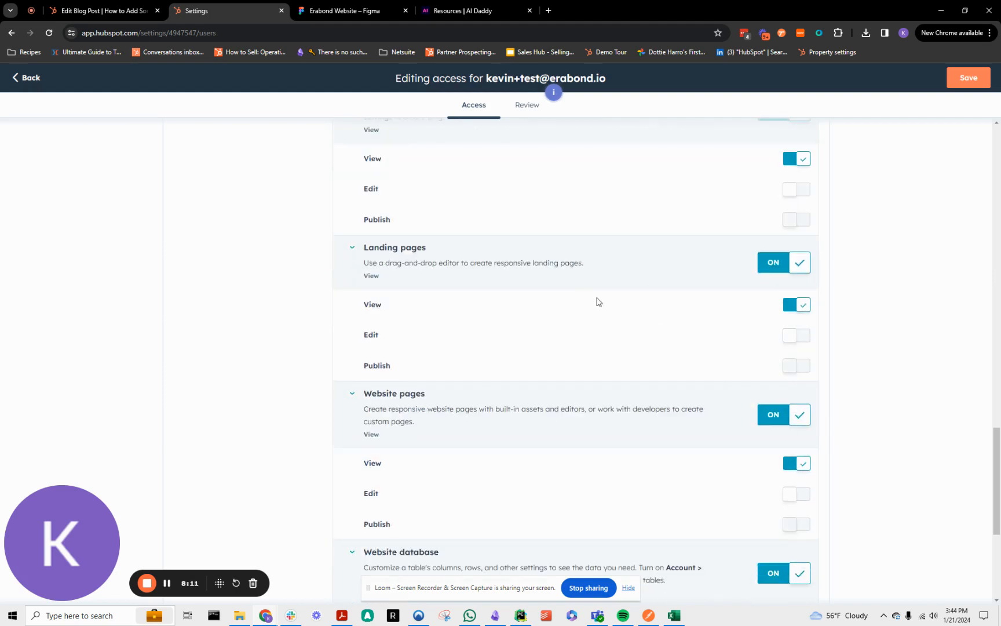
{"action": "scroll", "coordinate": [597, 302], "scroll_direction": "up", "scroll_amount": 15}
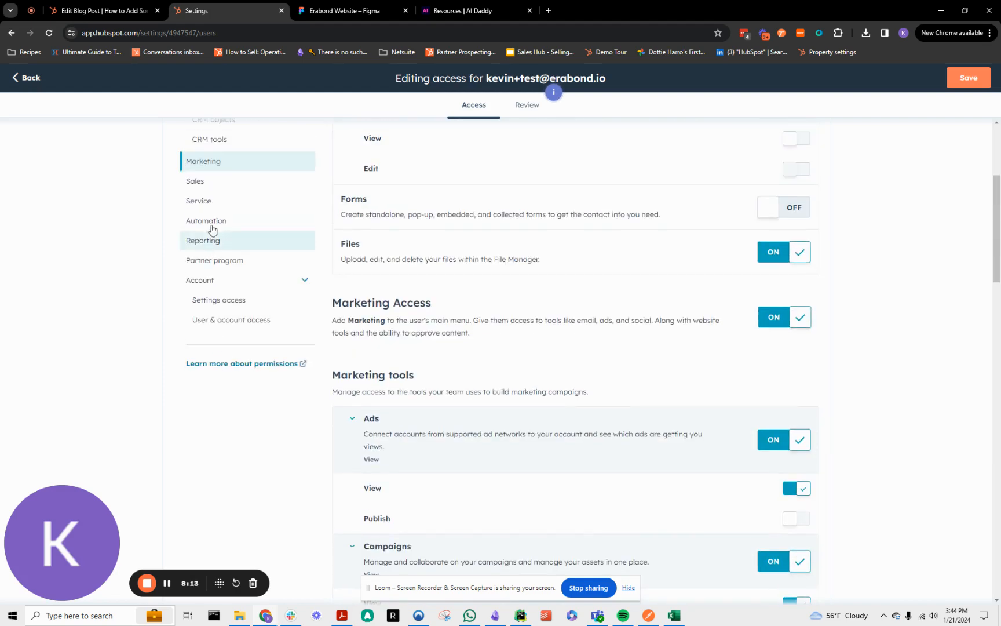
Open the user's Sales permissions and examine the option for creating custom line items.
{"action": "left_click", "coordinate": [217, 186]}
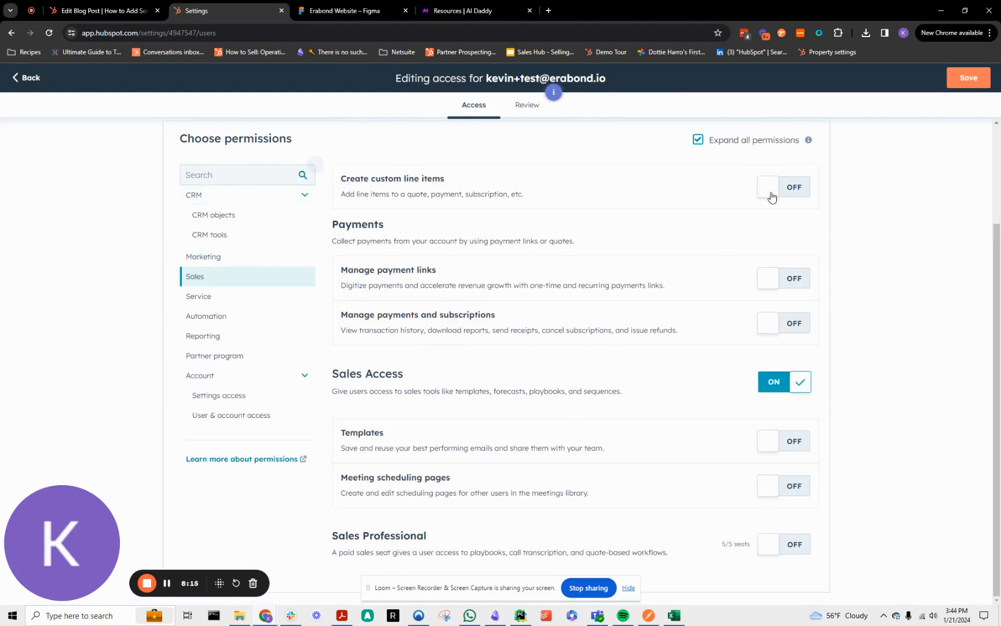
{"action": "left_click_drag", "start_coordinate": [344, 180], "coordinate": [464, 185]}
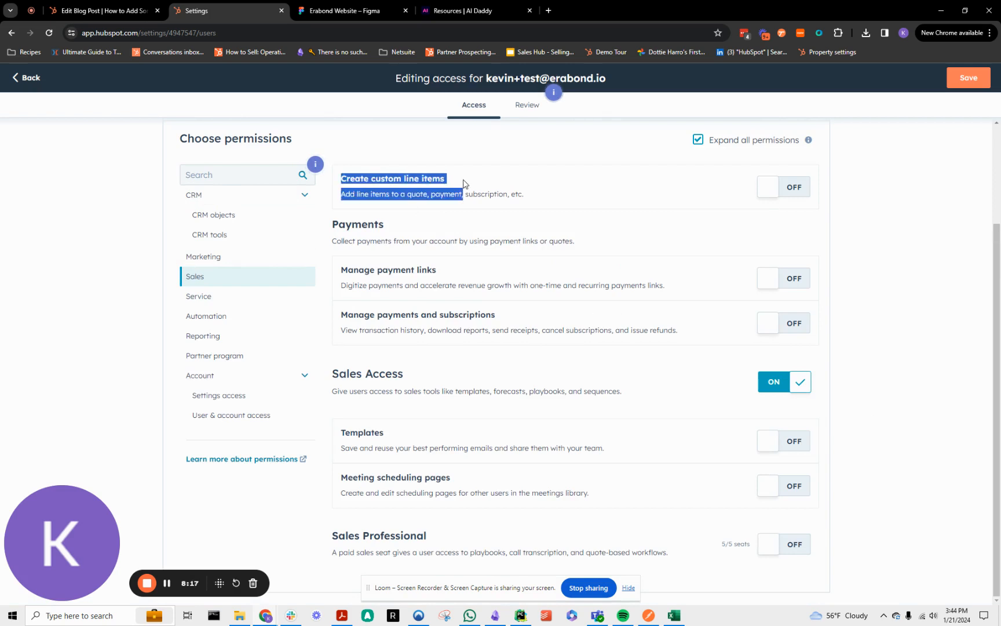
{"action": "left_click", "coordinate": [463, 184]}
{"action": "left_click_drag", "start_coordinate": [342, 196], "coordinate": [544, 201]}
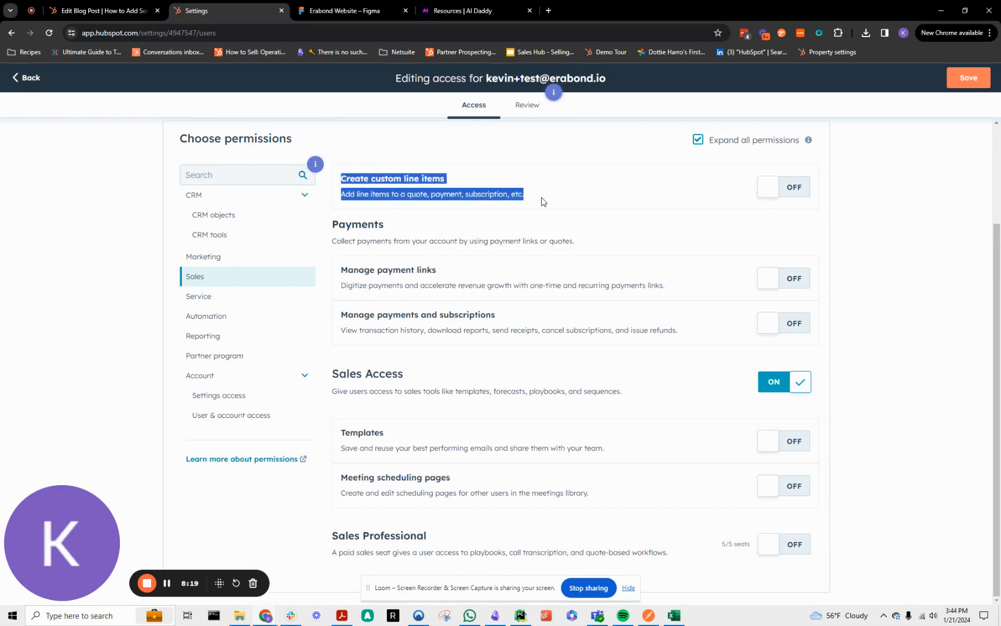
{"action": "left_click", "coordinate": [510, 190]}
{"action": "double_click", "coordinate": [404, 180]}
{"action": "left_click_drag", "start_coordinate": [470, 189], "coordinate": [518, 198]}
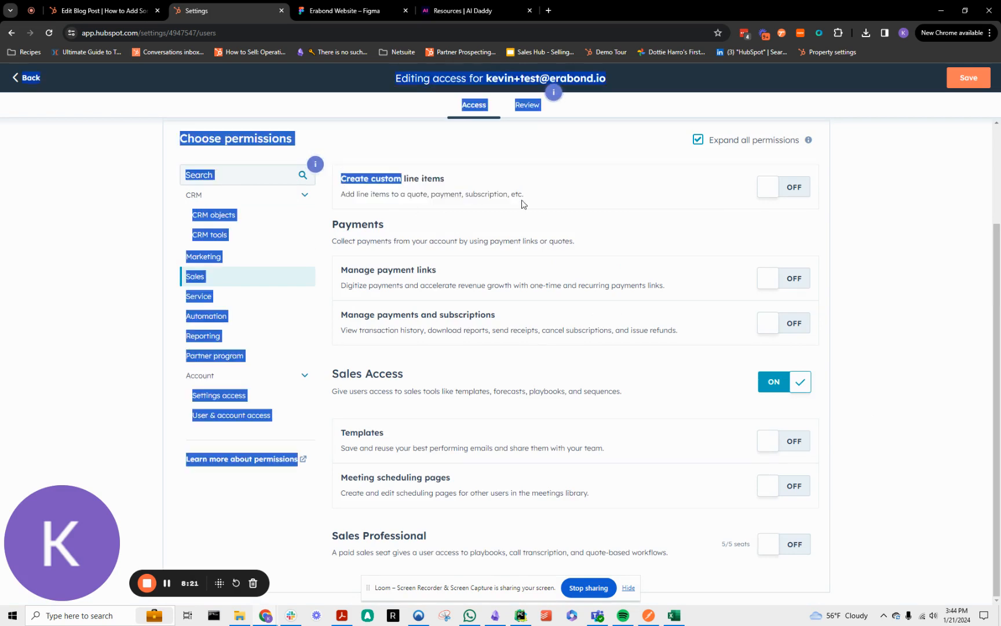
{"action": "triple_click", "coordinate": [517, 198]}
{"action": "left_click", "coordinate": [521, 219]}
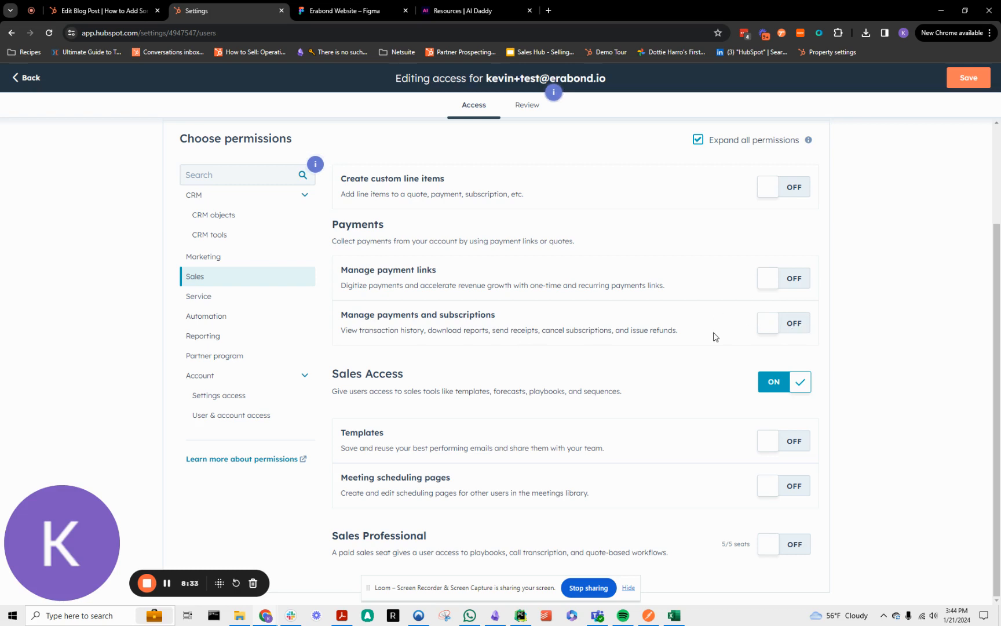
Examine the payments and subscriptions permission and the sales Templates permission descriptions.
{"action": "left_click_drag", "start_coordinate": [632, 334], "coordinate": [680, 335]}
{"action": "left_click", "coordinate": [672, 325]}
{"action": "left_click_drag", "start_coordinate": [345, 447], "coordinate": [596, 447]}
{"action": "left_click", "coordinate": [597, 447]}
Review the user's Service permissions and the Automation permissions for workflows and chatflows.
{"action": "left_click", "coordinate": [207, 302]}
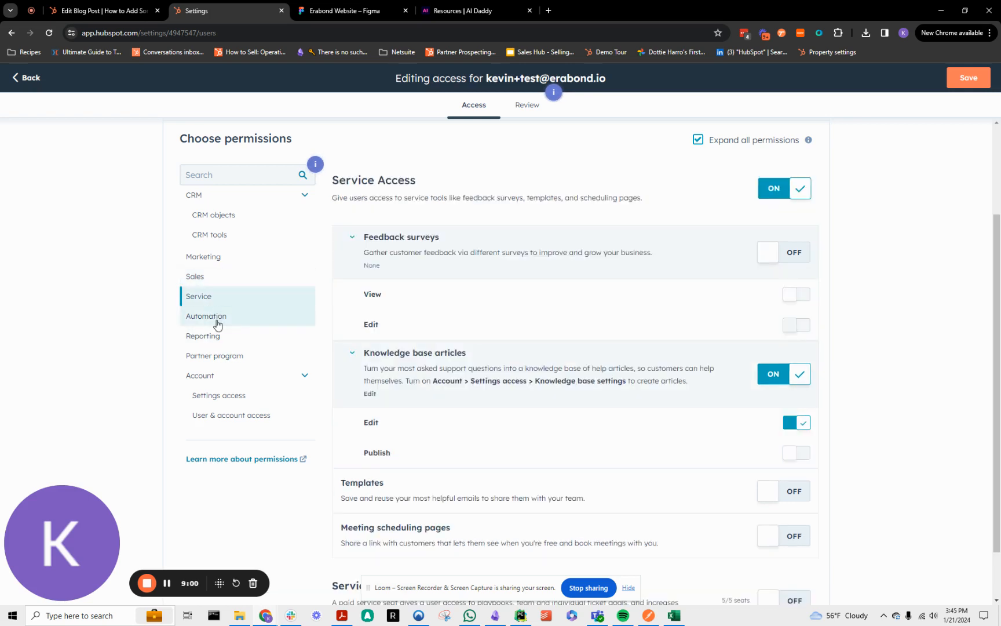
{"action": "left_click", "coordinate": [218, 318]}
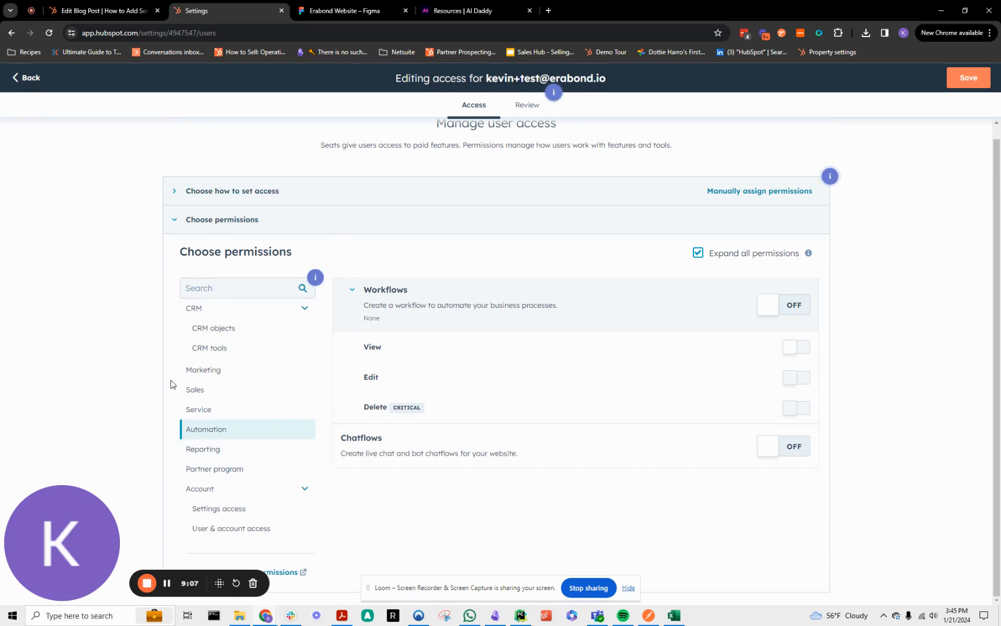
{"action": "scroll", "coordinate": [561, 160], "scroll_direction": "up", "scroll_amount": 1}
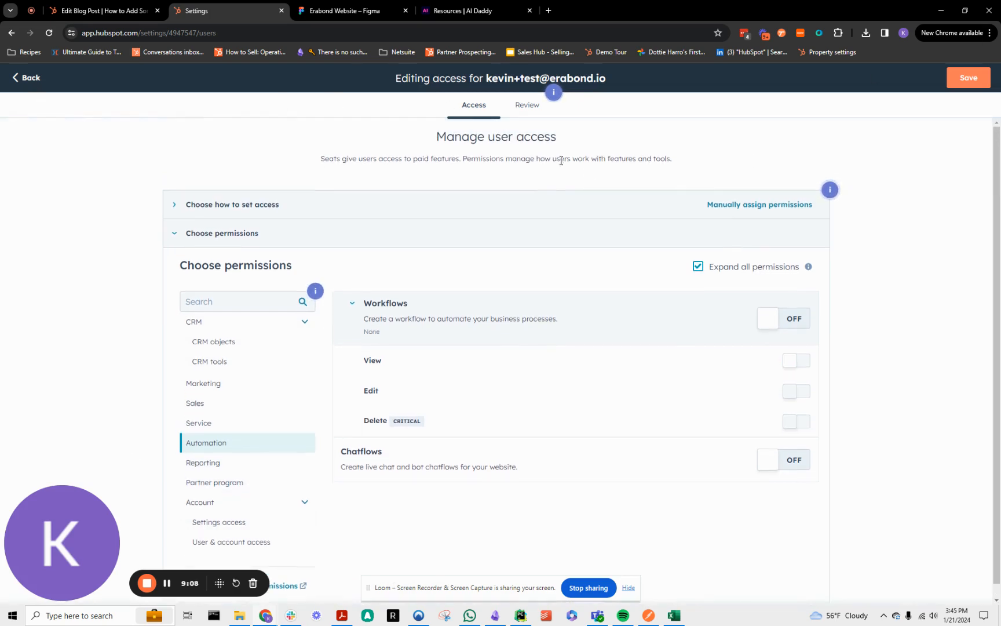